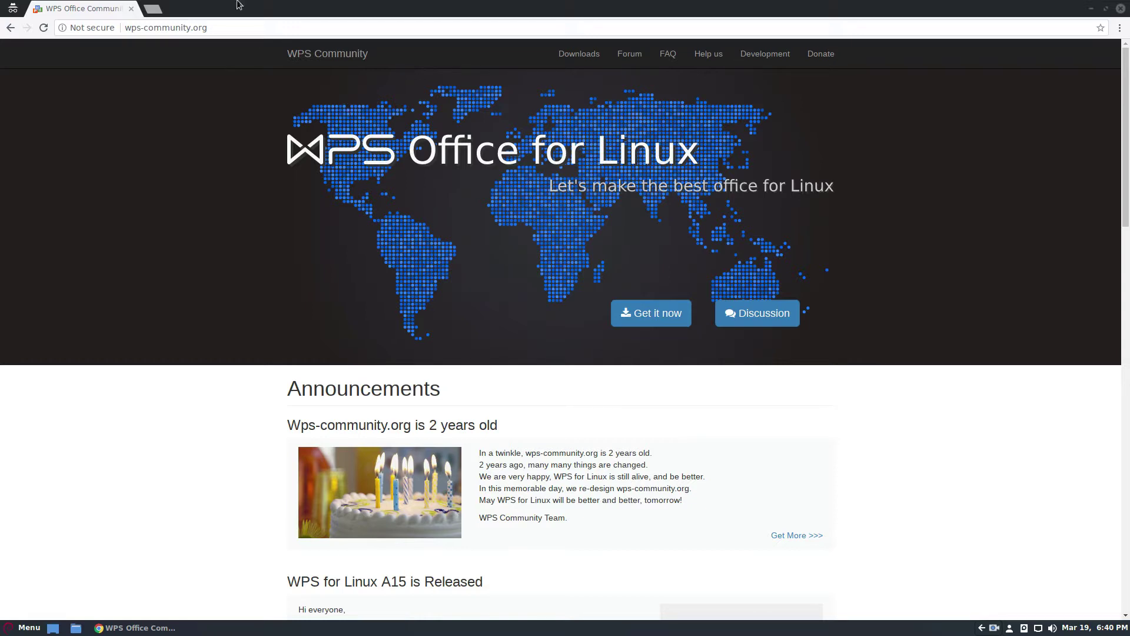
Step: Go from the wps-community.org address to the WPS downloads page
drag(126, 29, 140, 28)
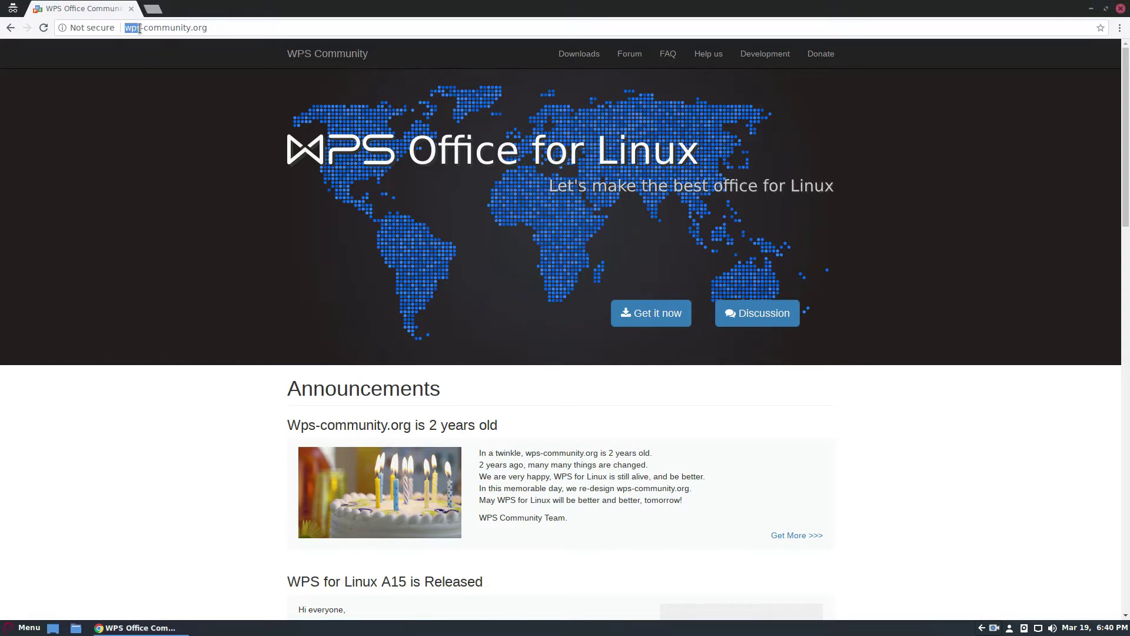
click(144, 28)
click(652, 311)
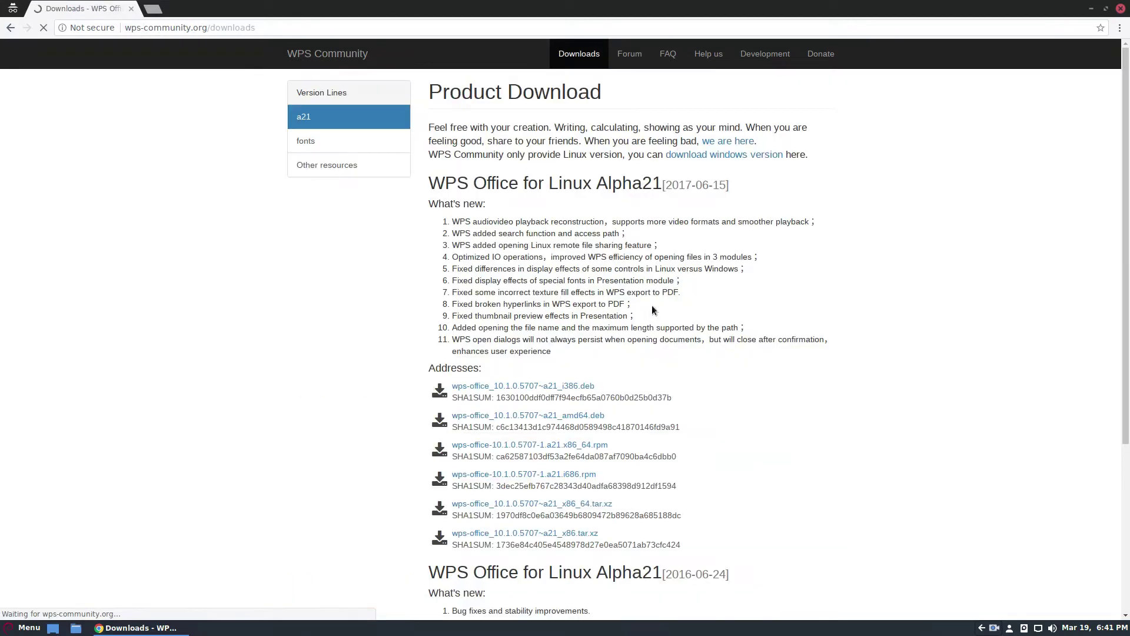
Step: Browse the Other resources tools, licenses and dicts folder listings, then step back
click(331, 169)
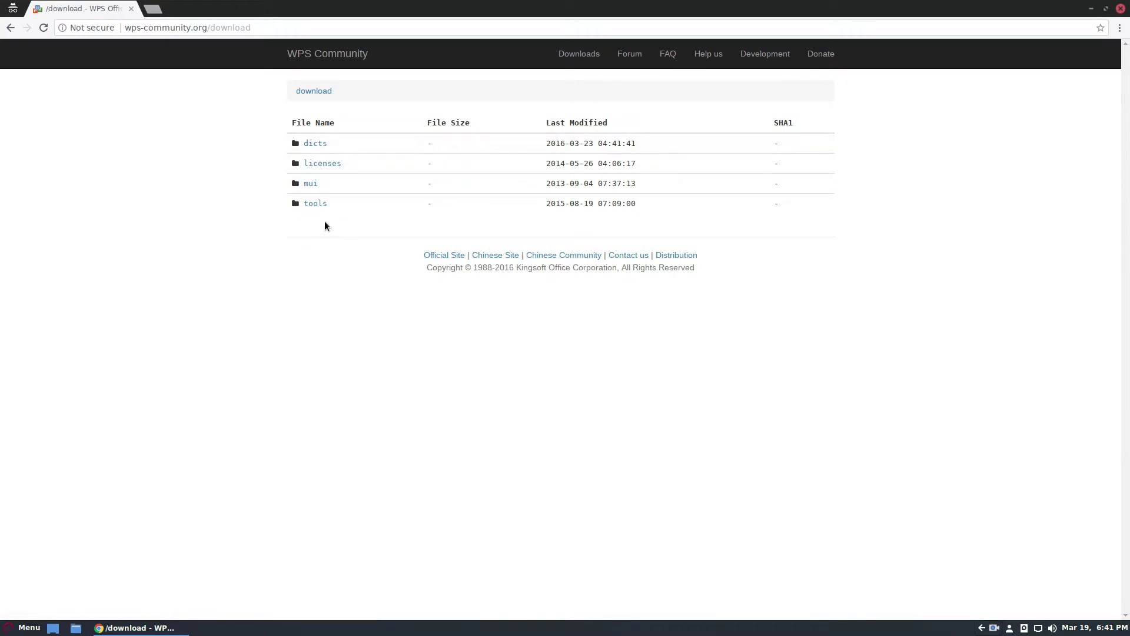
click(316, 205)
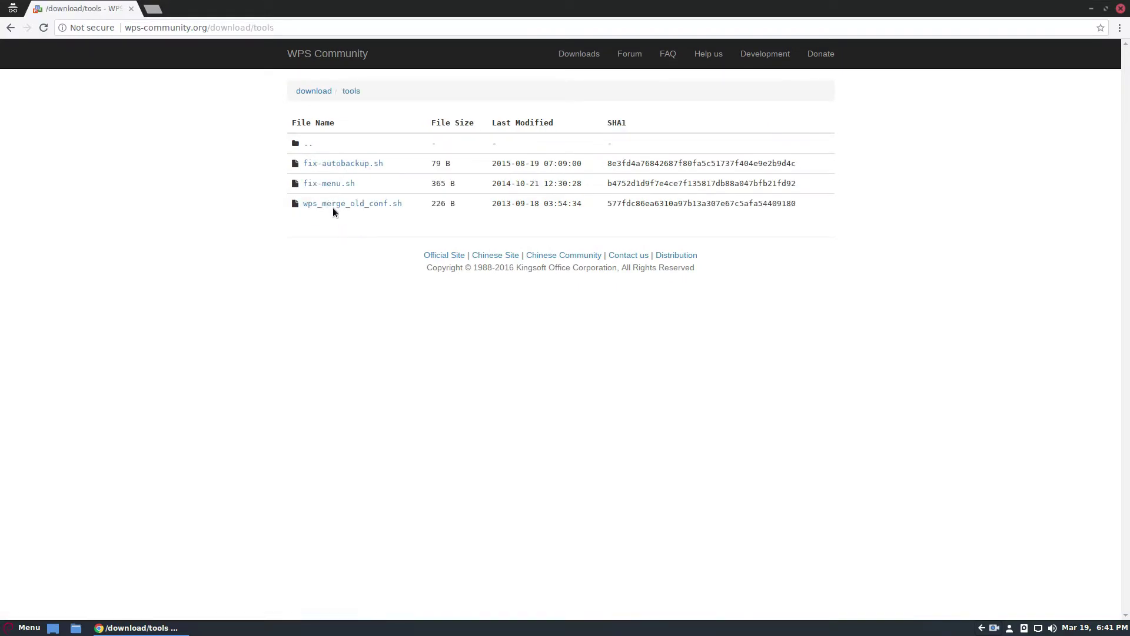
click(312, 148)
click(323, 163)
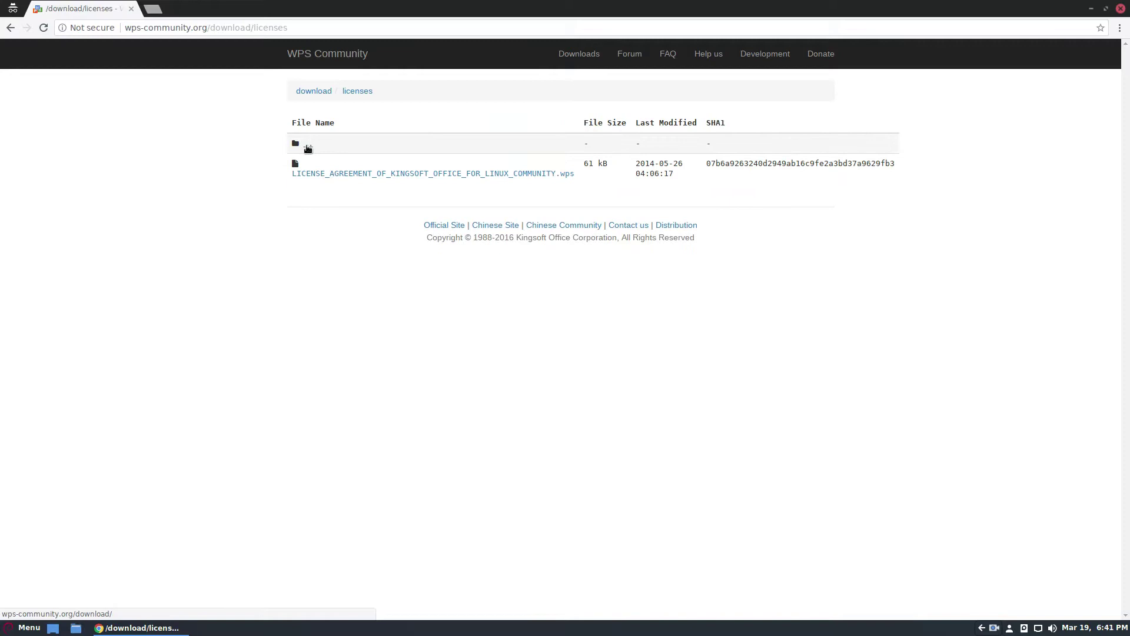
click(308, 146)
click(315, 144)
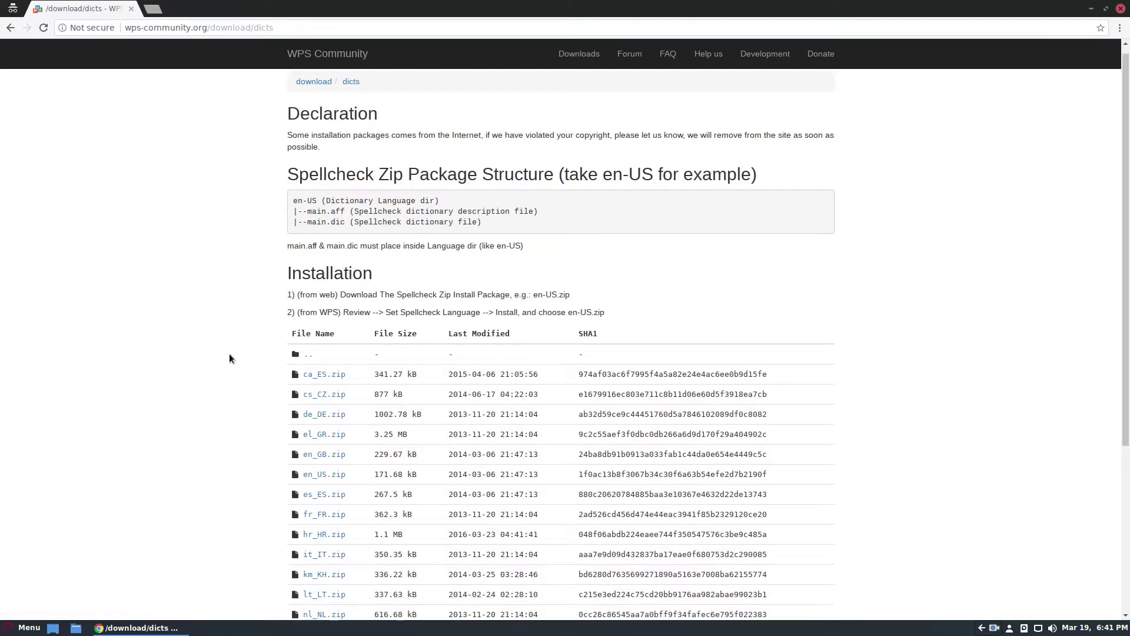
scroll(245, 376, down, 4)
scroll(243, 371, up, 5)
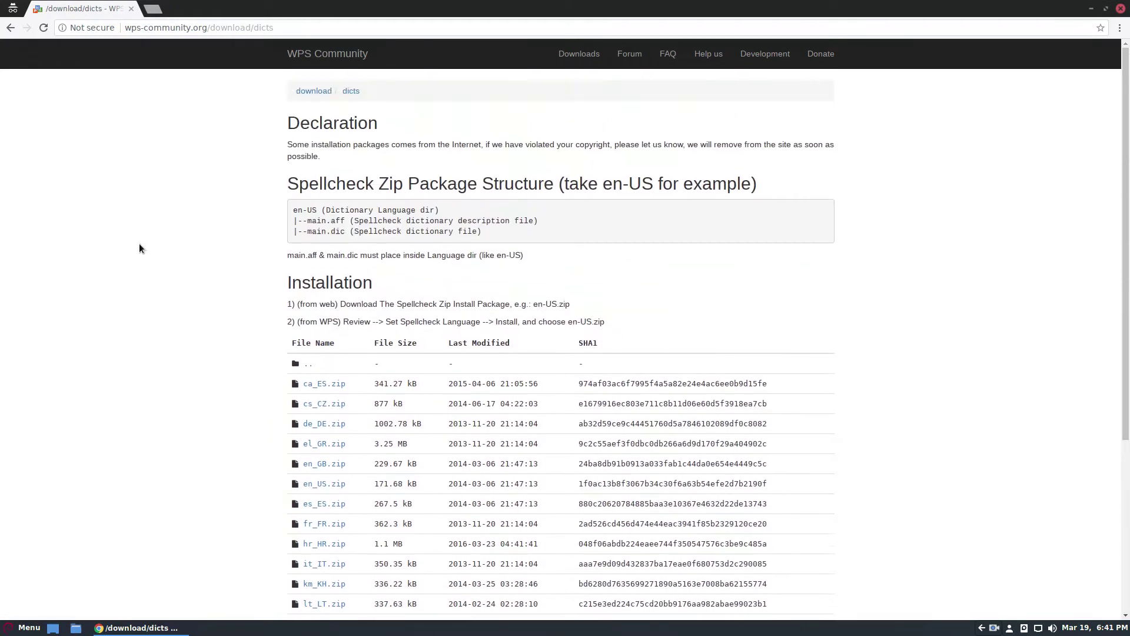
key(alt+Left)
key(alt+Left)
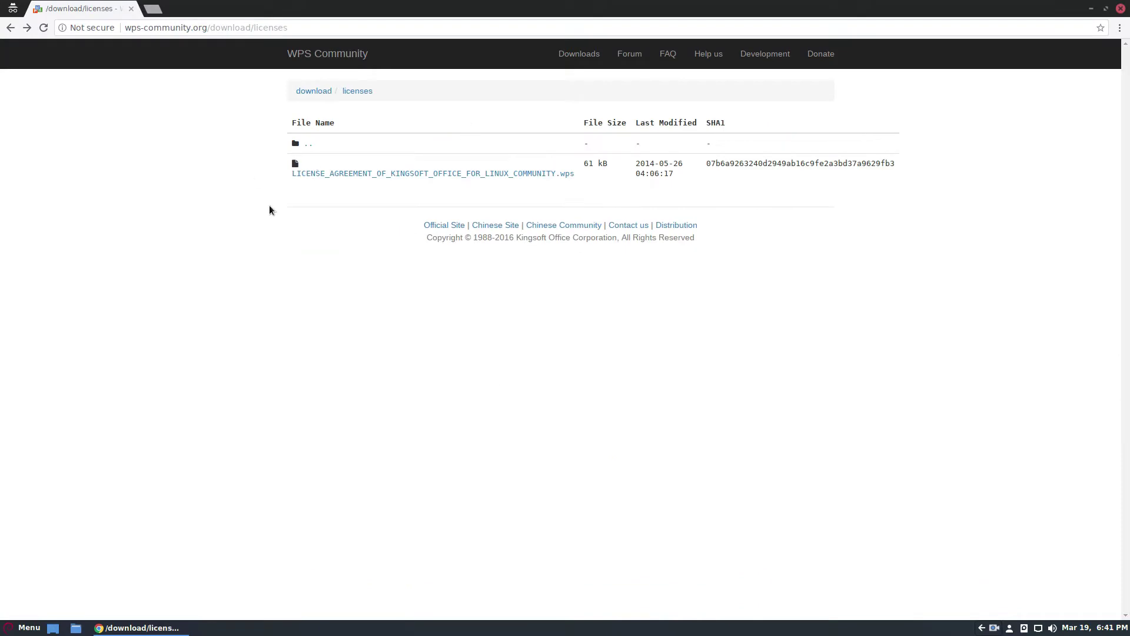
key(alt+Left)
key(alt+Left)
key(alt+Left)
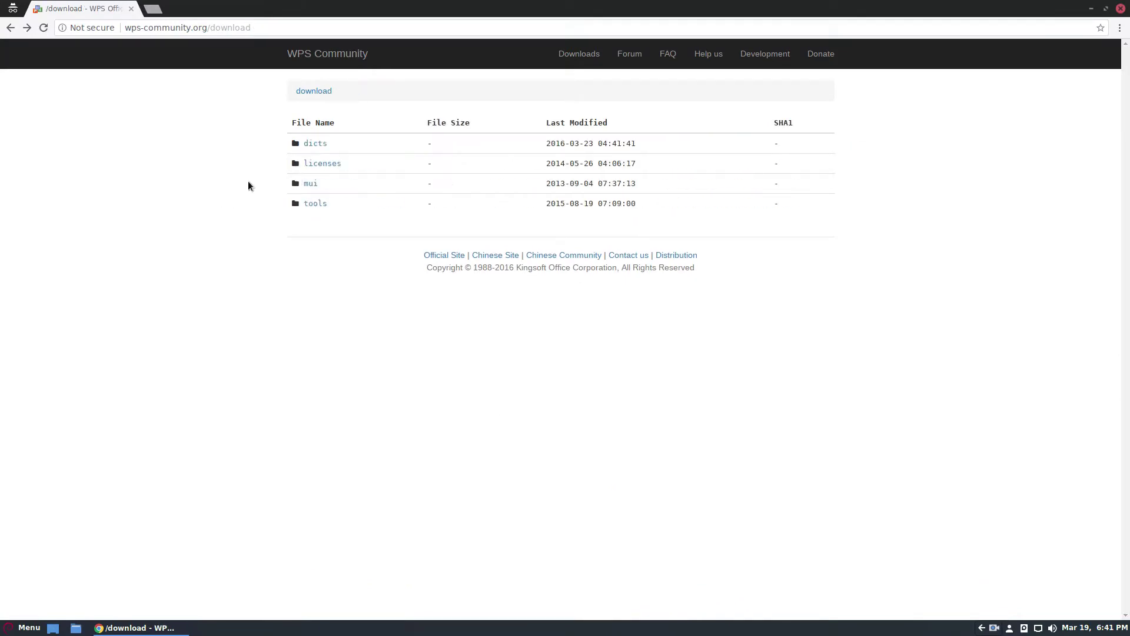
key(alt+Left)
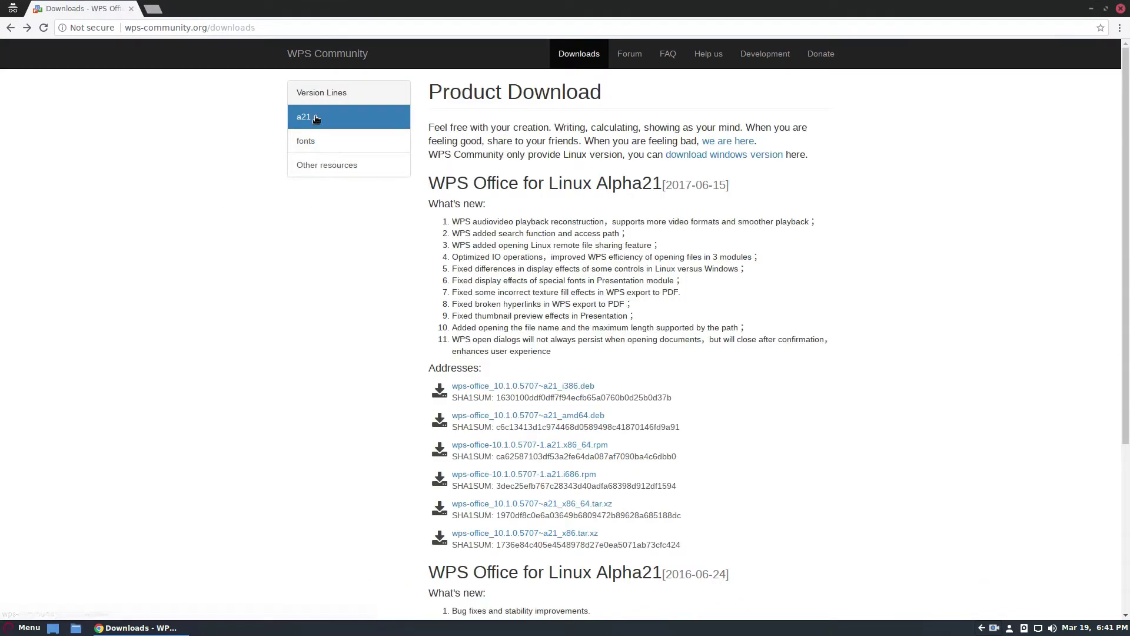
Step: Scroll the Downloads page to review the Alpha21 packages and their 2017 release date
scroll(365, 153, down, 3)
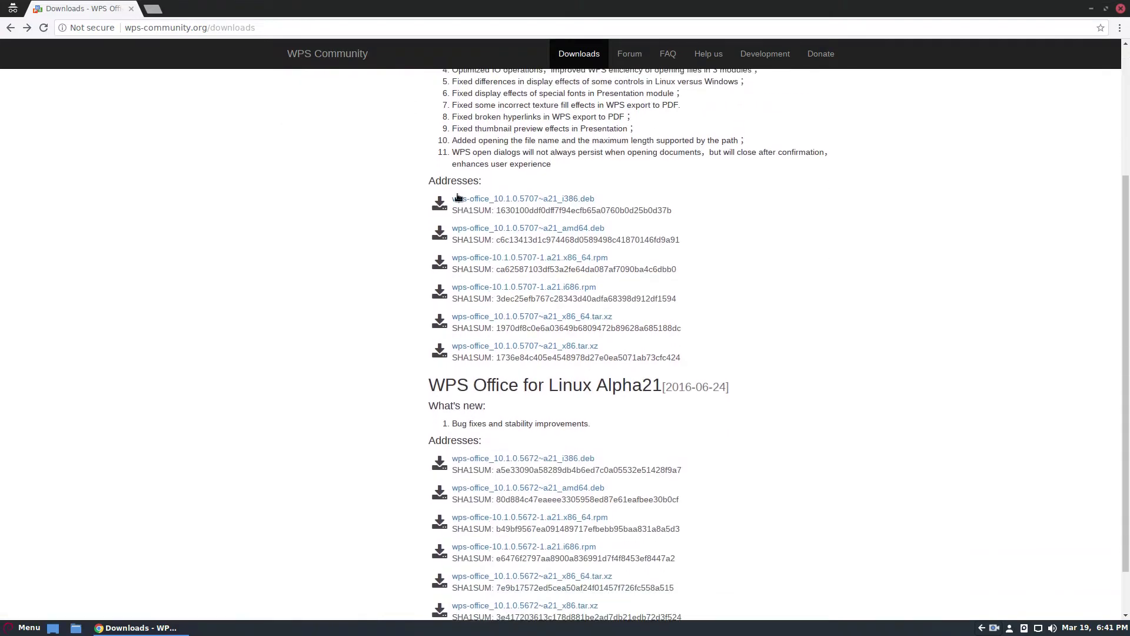
scroll(630, 396, down, 1)
scroll(782, 383, up, 4)
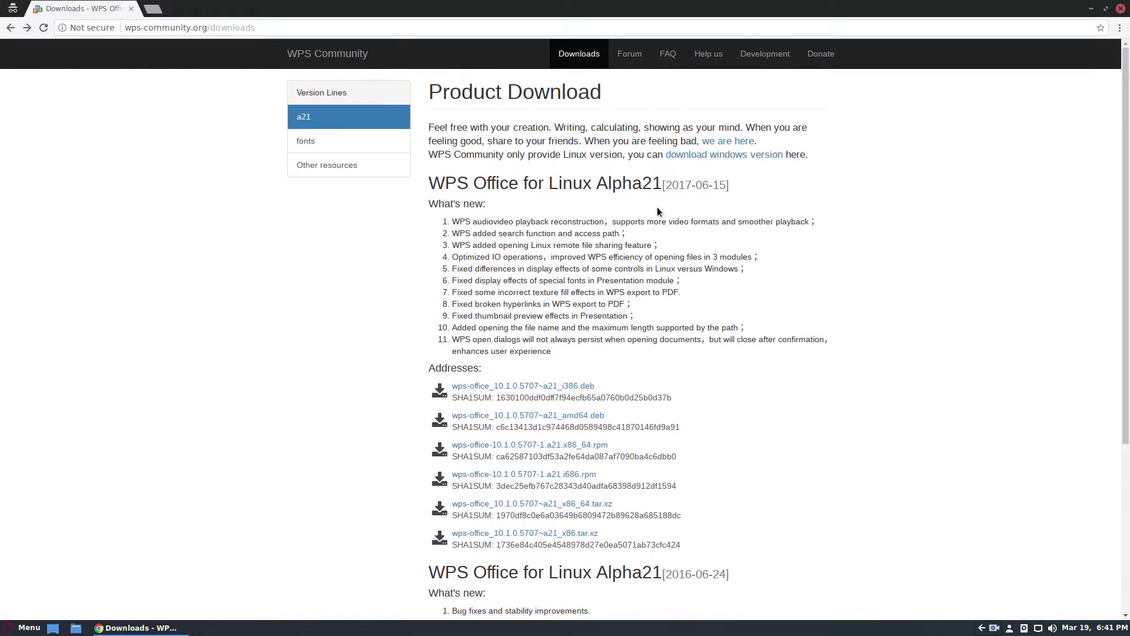
drag(664, 183, 700, 184)
click(724, 184)
scroll(688, 429, down, 5)
scroll(694, 432, down, 3)
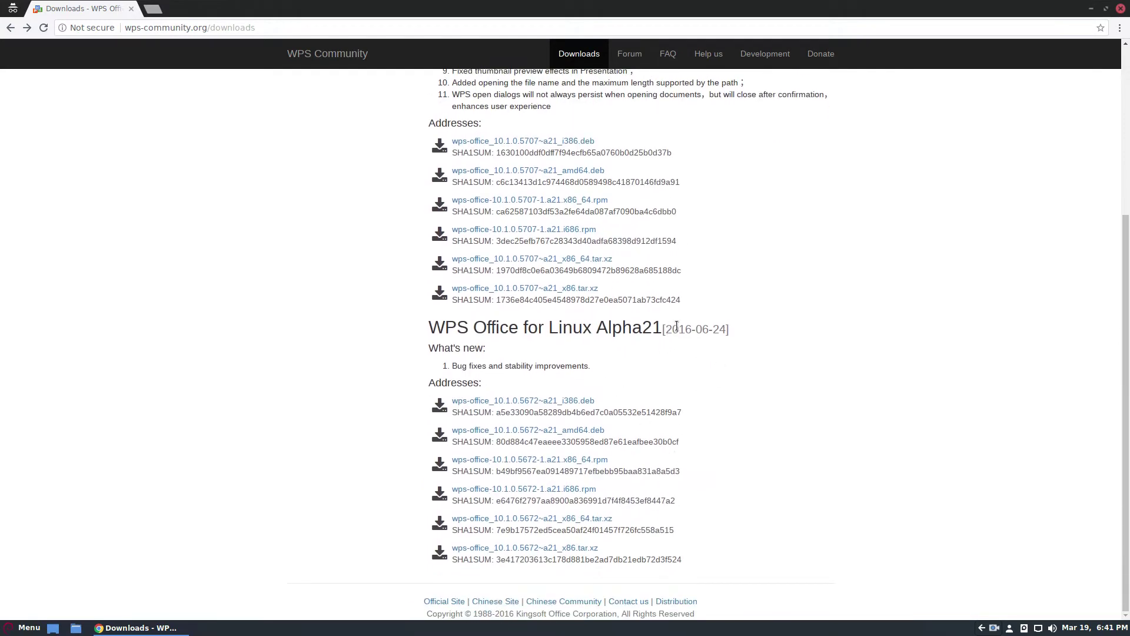
scroll(630, 390, up, 4)
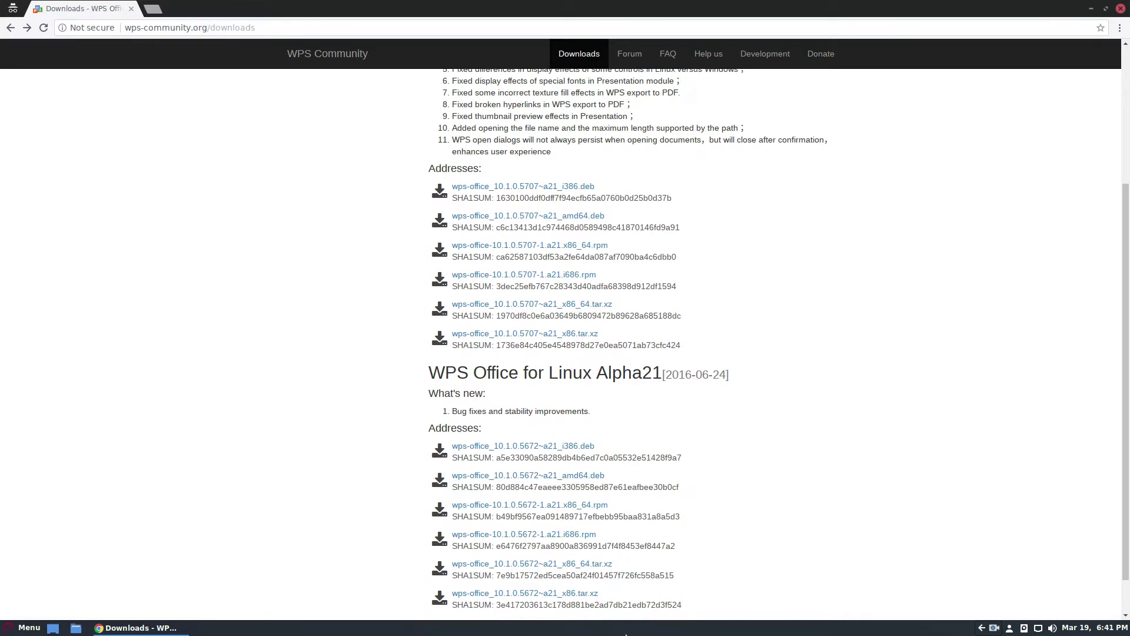
scroll(665, 309, up, 3)
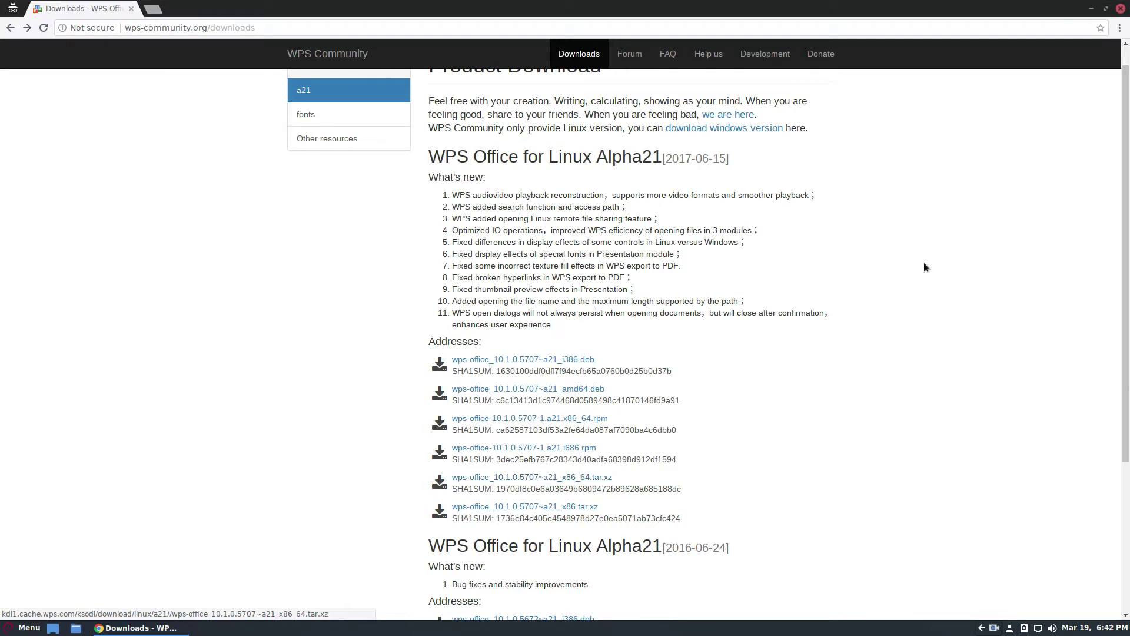
Step: Download the amd64 .deb package, keep it, and have it open in Package Installer
click(578, 390)
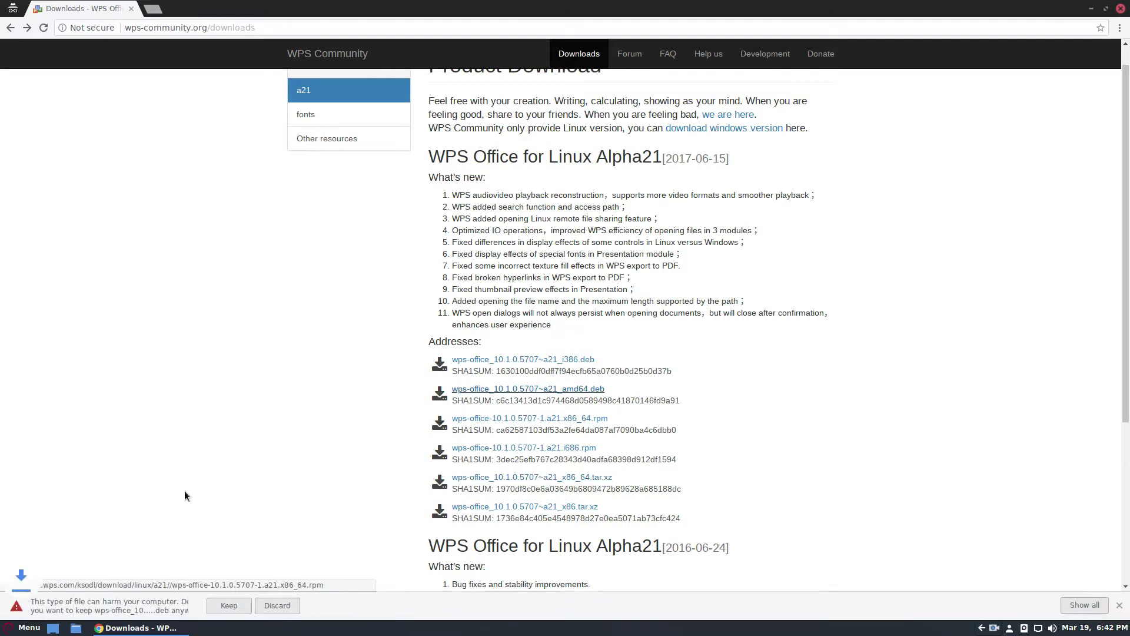
click(229, 604)
click(123, 606)
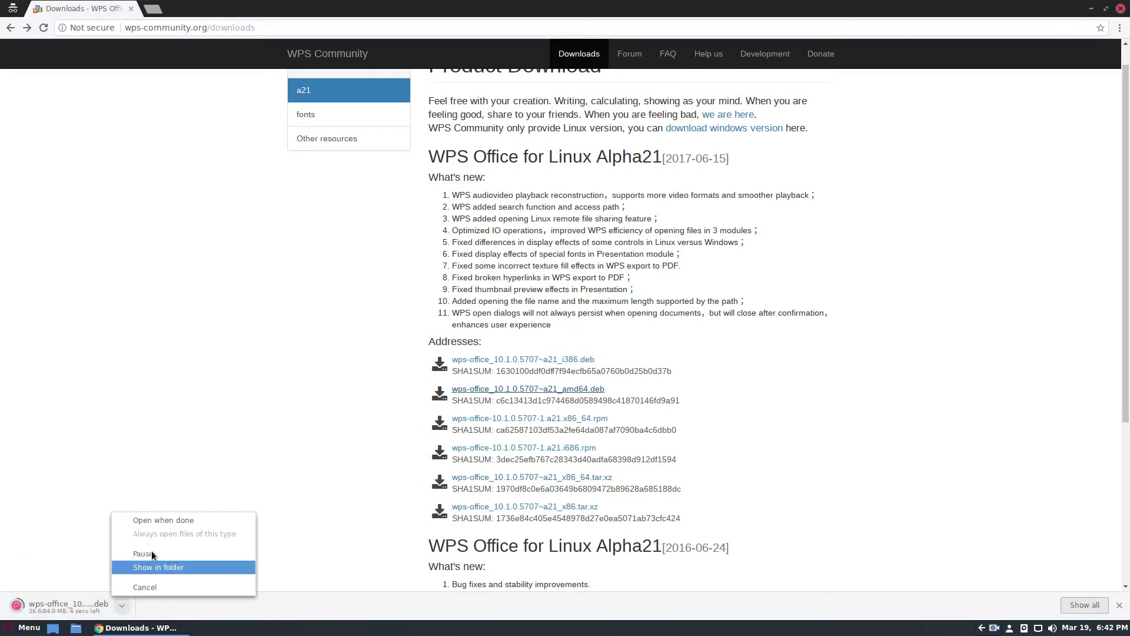
click(147, 518)
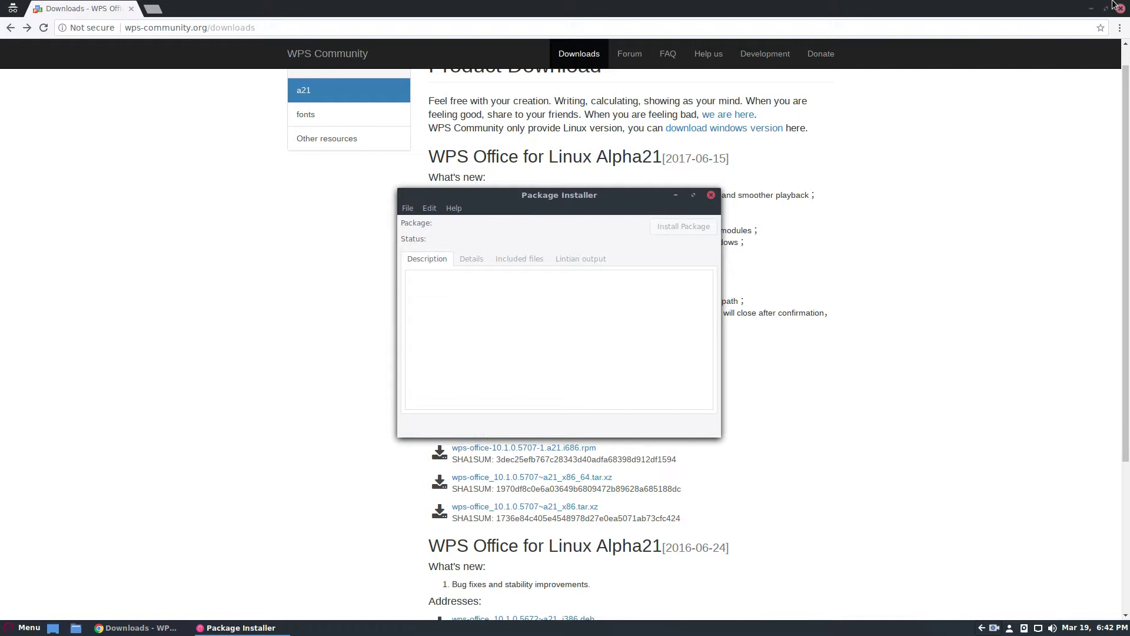
click(1091, 8)
drag(535, 200, 568, 165)
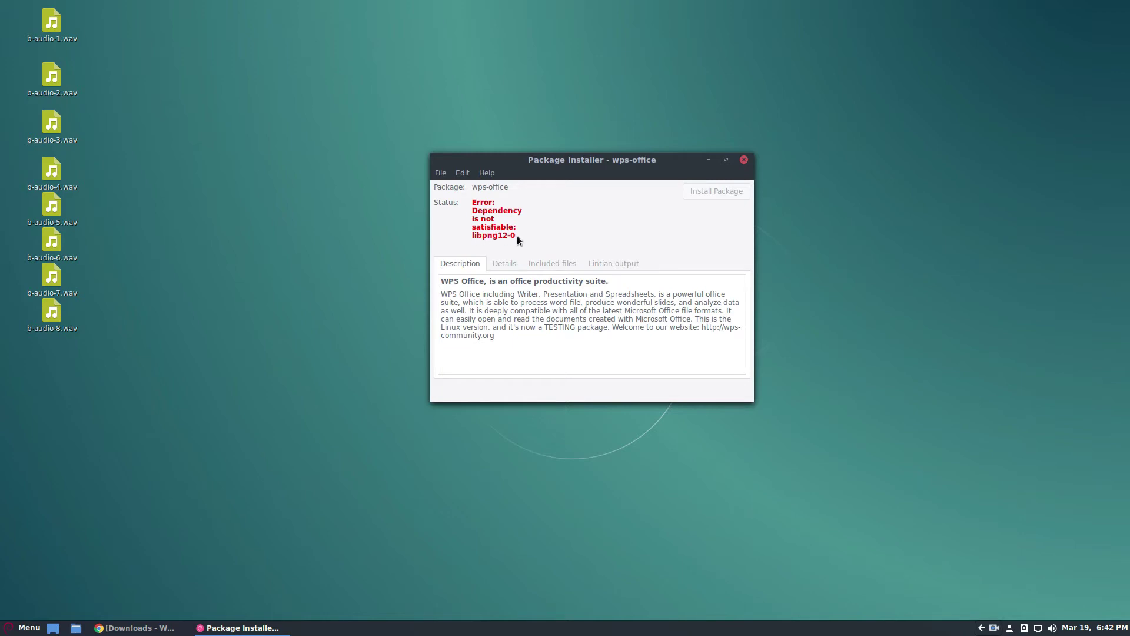
Step: Launch a terminal from the application menu
click(26, 628)
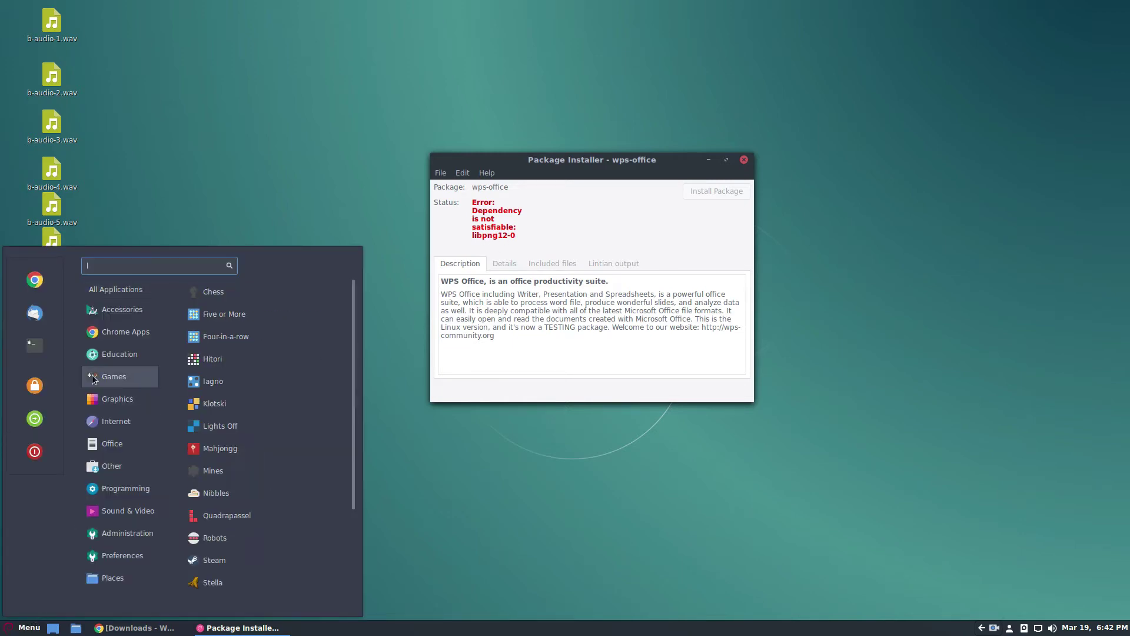
click(34, 346)
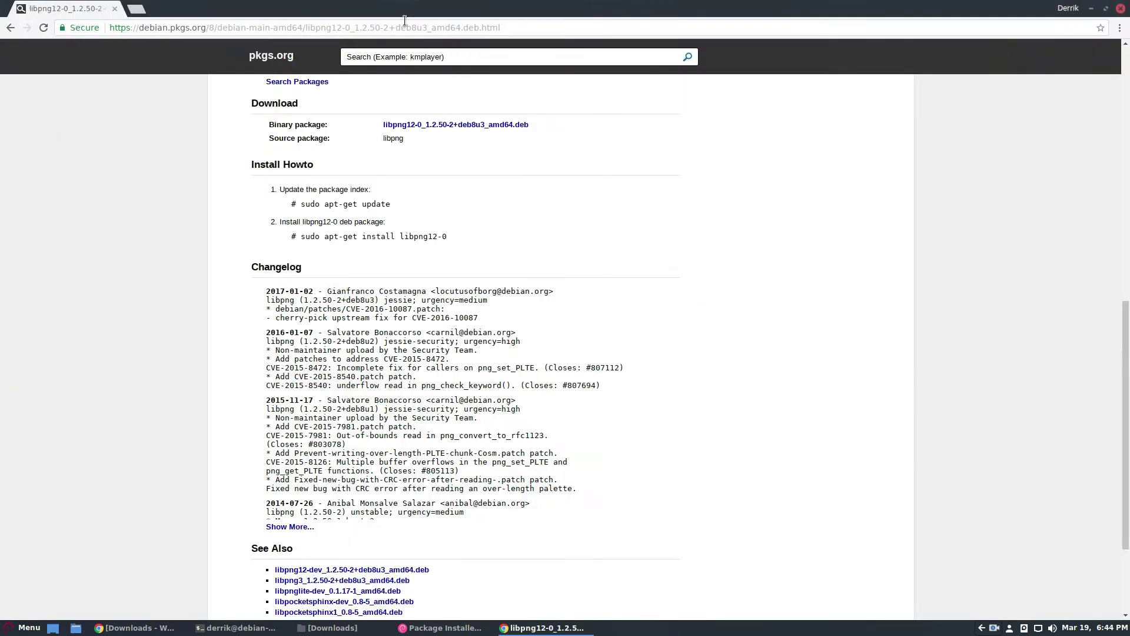
scroll(300, 227, up, 7)
scroll(293, 238, up, 5)
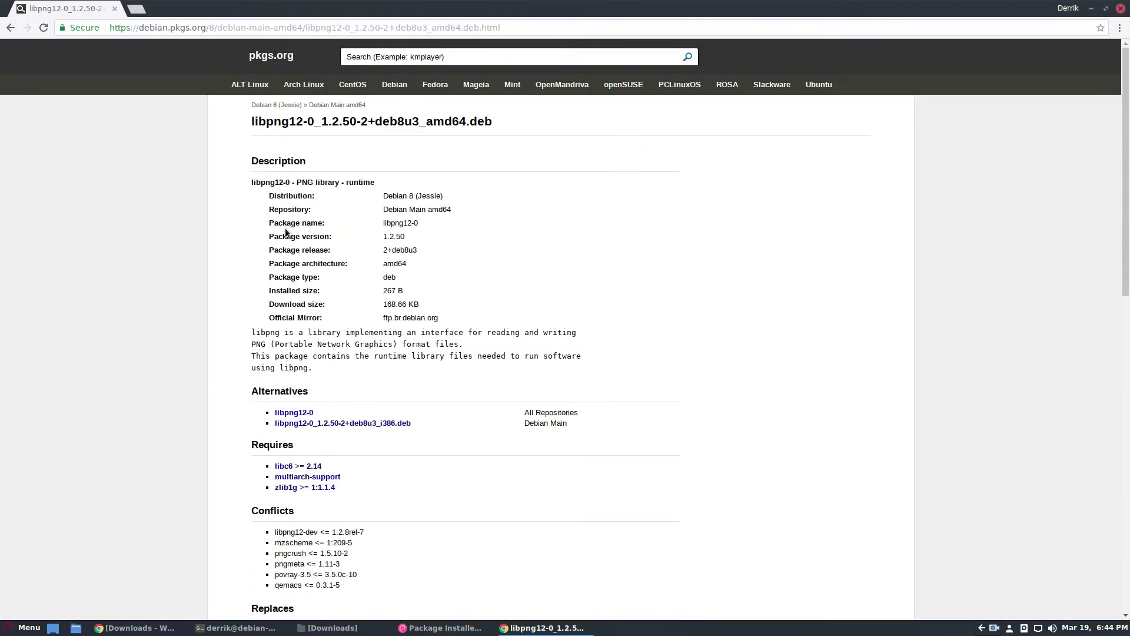
Step: Open pkgs.org in a new tab and paste the libpng12 .deb address into a blank tab
middle_click(263, 61)
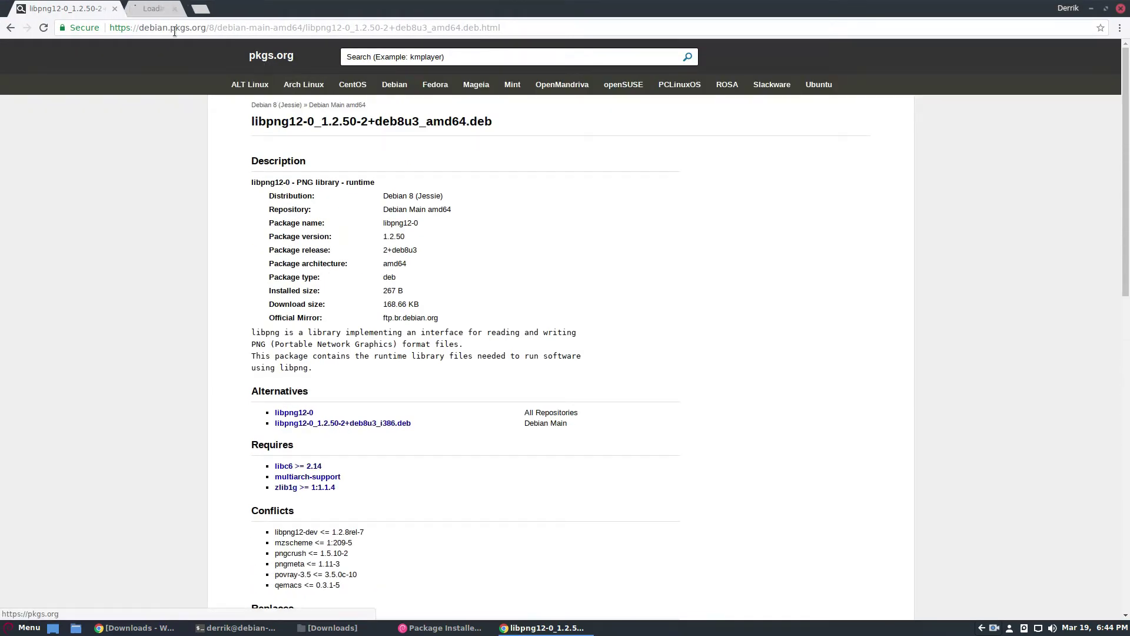
click(177, 8)
text(http://ftp.is.debian.org/debian/pool/main/libp/libpng/libpng12-0_1.2.50-2+deb8u3_amd64.deb)
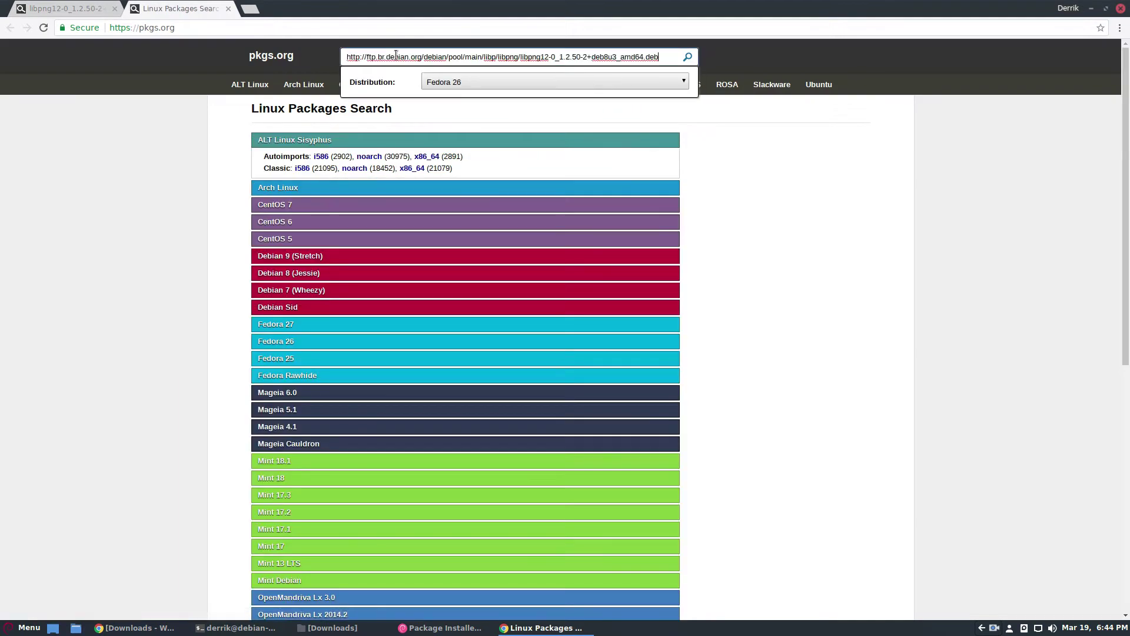
key(ctrl+z)
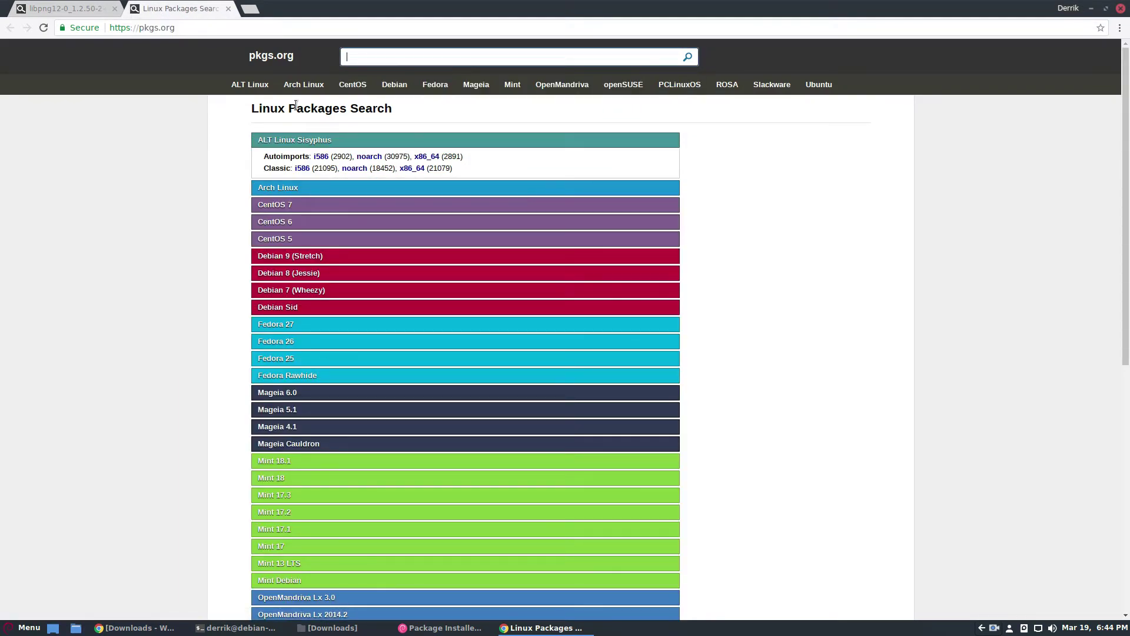
click(250, 9)
text(http://ftp.br.debian.org/debian/pool/main/libp/libpng/libpng12-0_1.2.50-2+deb8u3_amd64.deb)
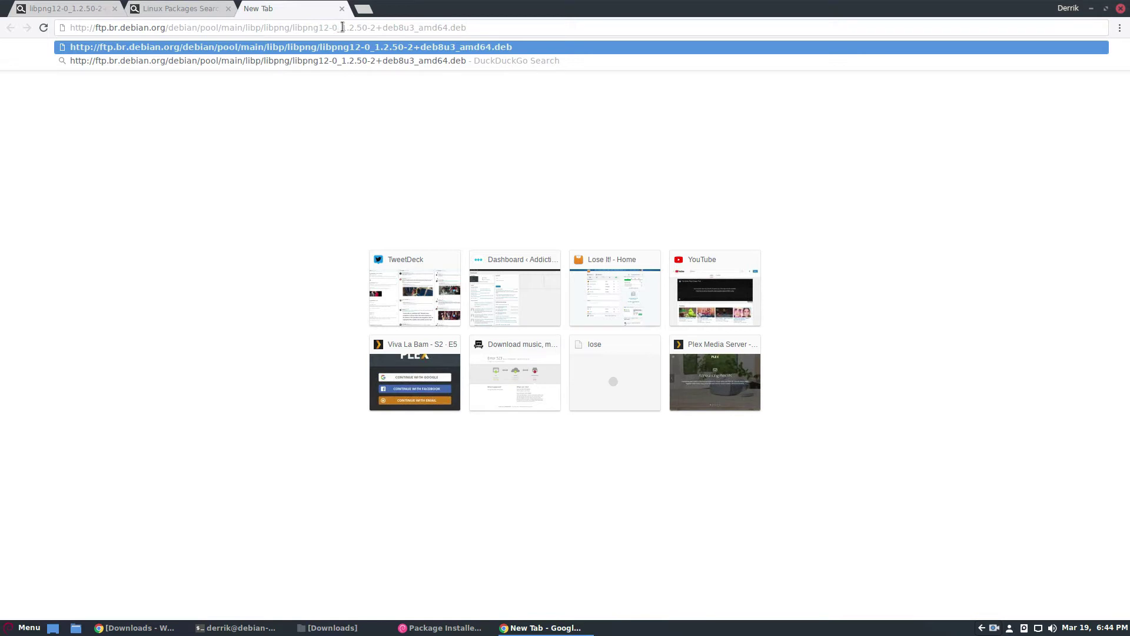
drag(342, 27, 297, 27)
click(177, 8)
click(75, 8)
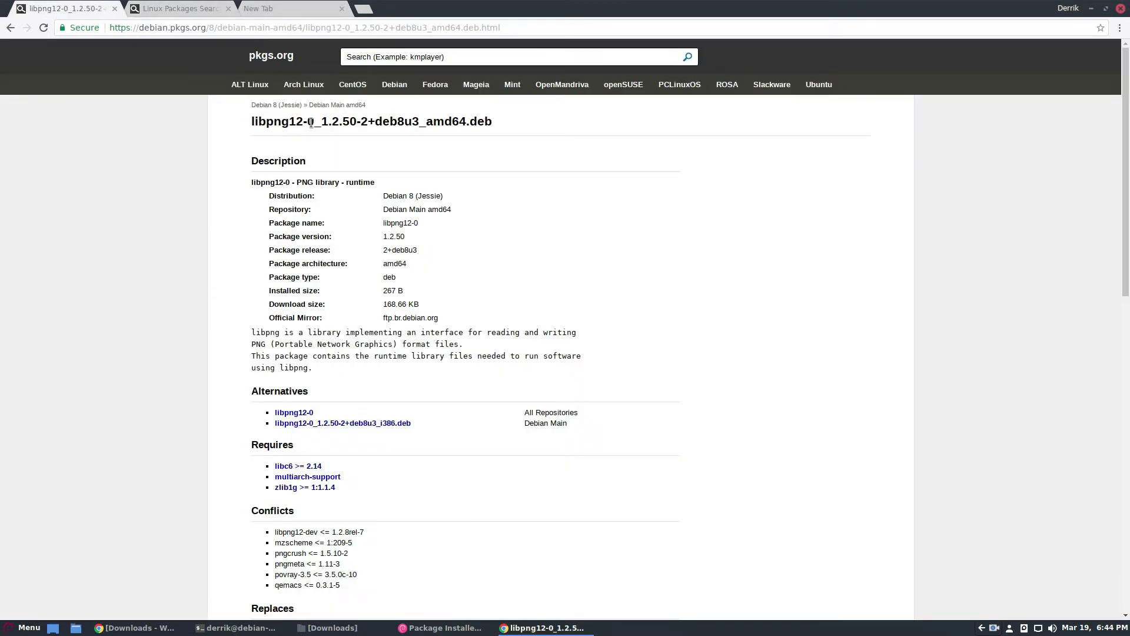
Step: Search pkgs.org for libpng12-0 and expand the Debian 8 (Jessie) results
drag(311, 122, 255, 124)
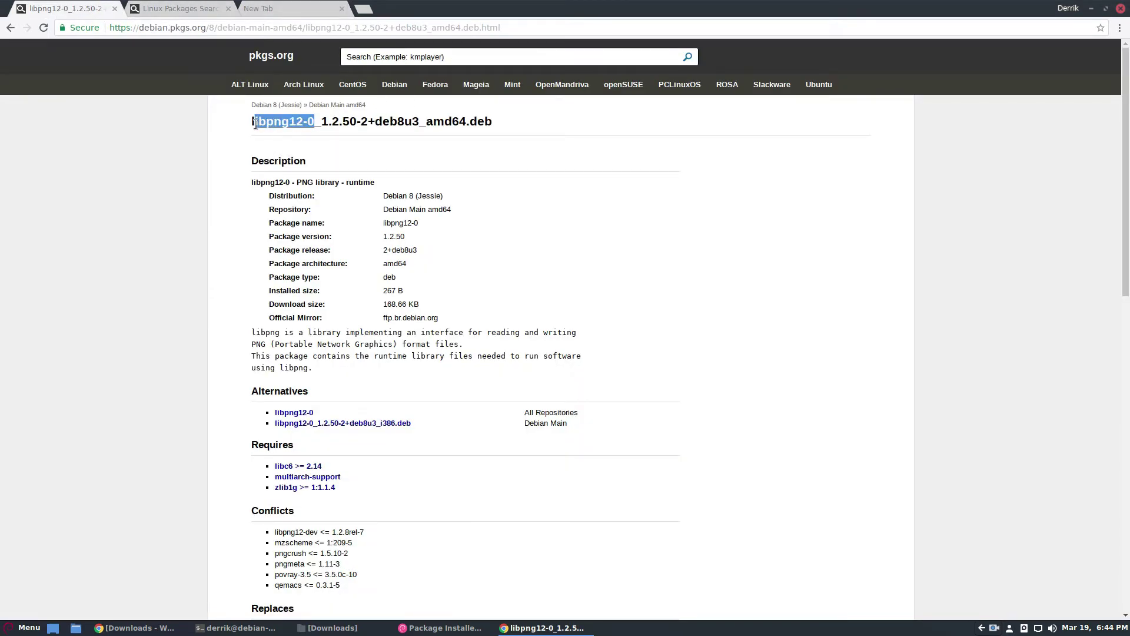
click(265, 8)
click(177, 8)
click(468, 65)
text(libpng12-0)
key(Return)
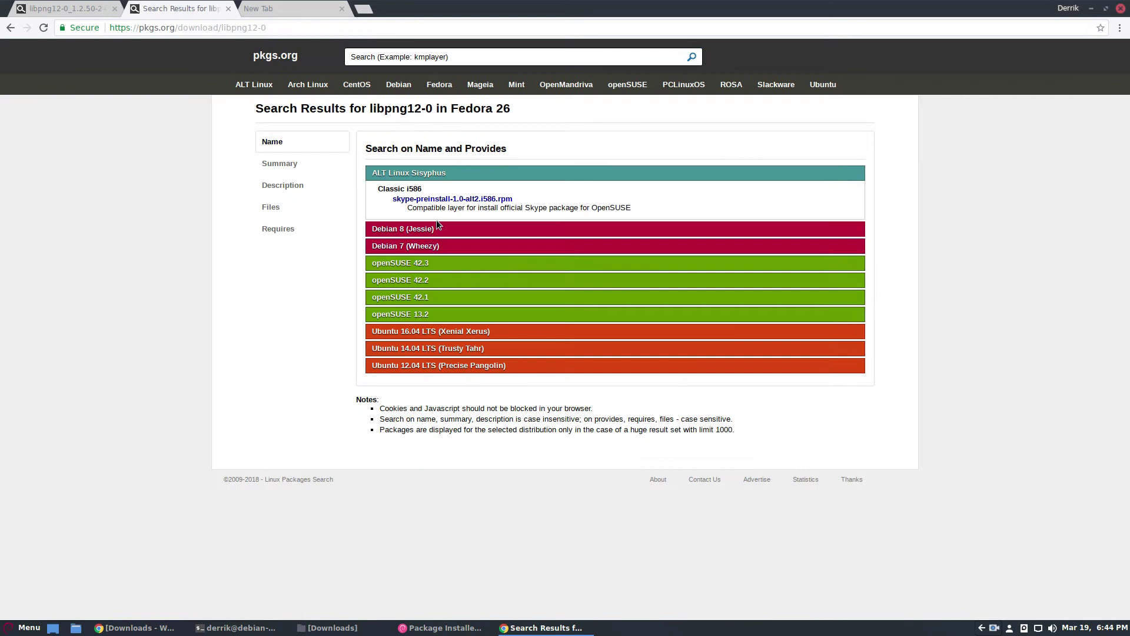
click(441, 224)
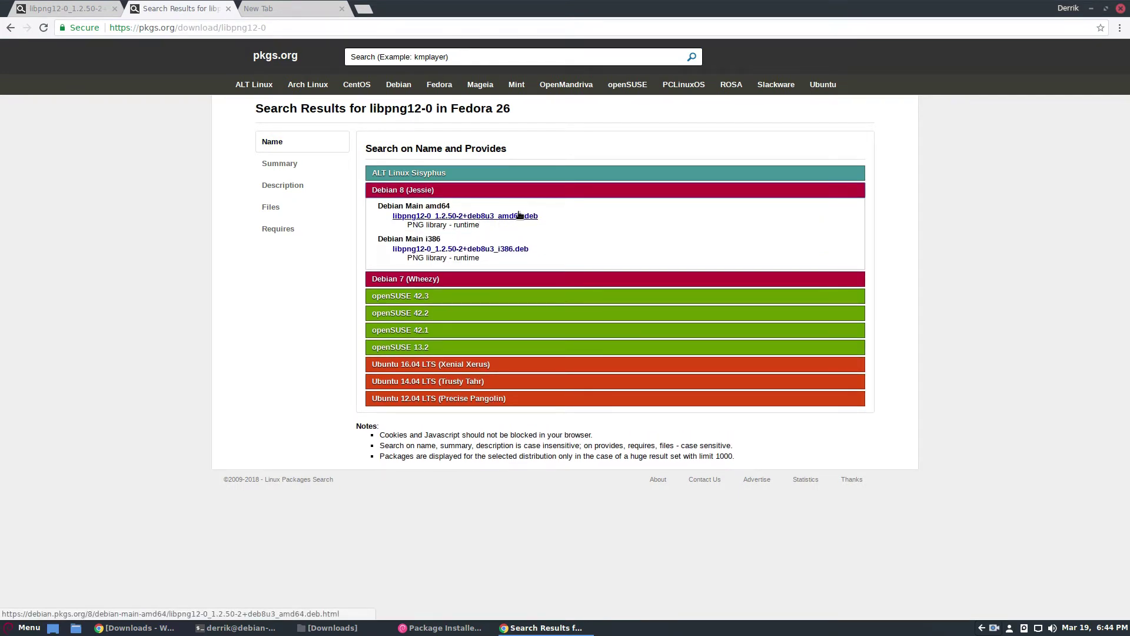
Step: Install wps-office 10.1.0.5707~a21, watching the terminal output, then close the finished dialog
click(436, 627)
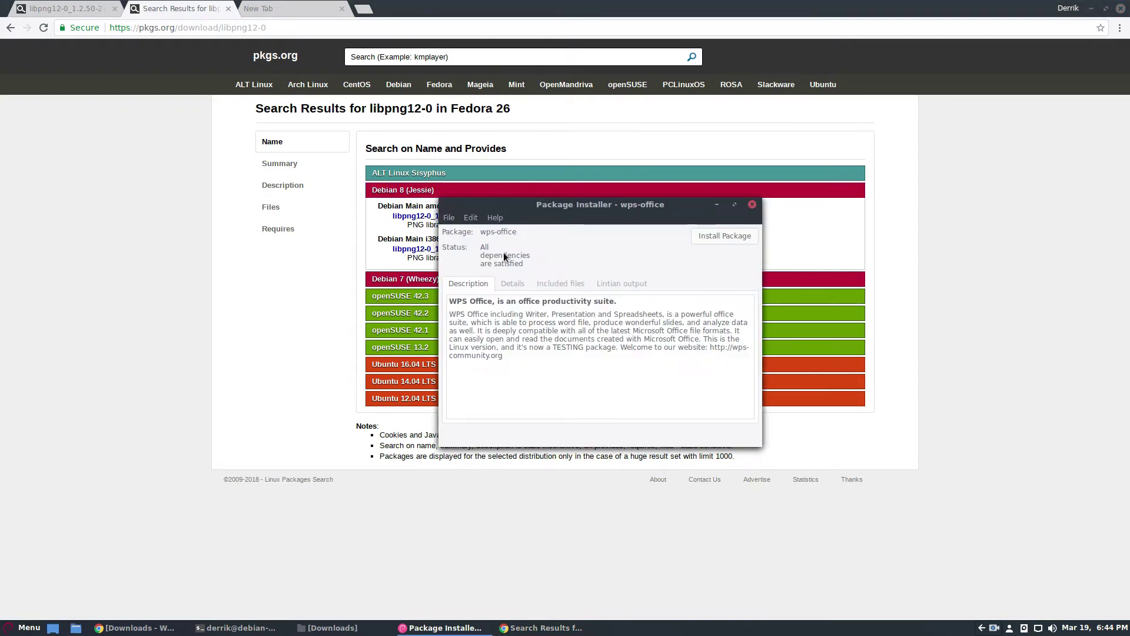
click(1091, 8)
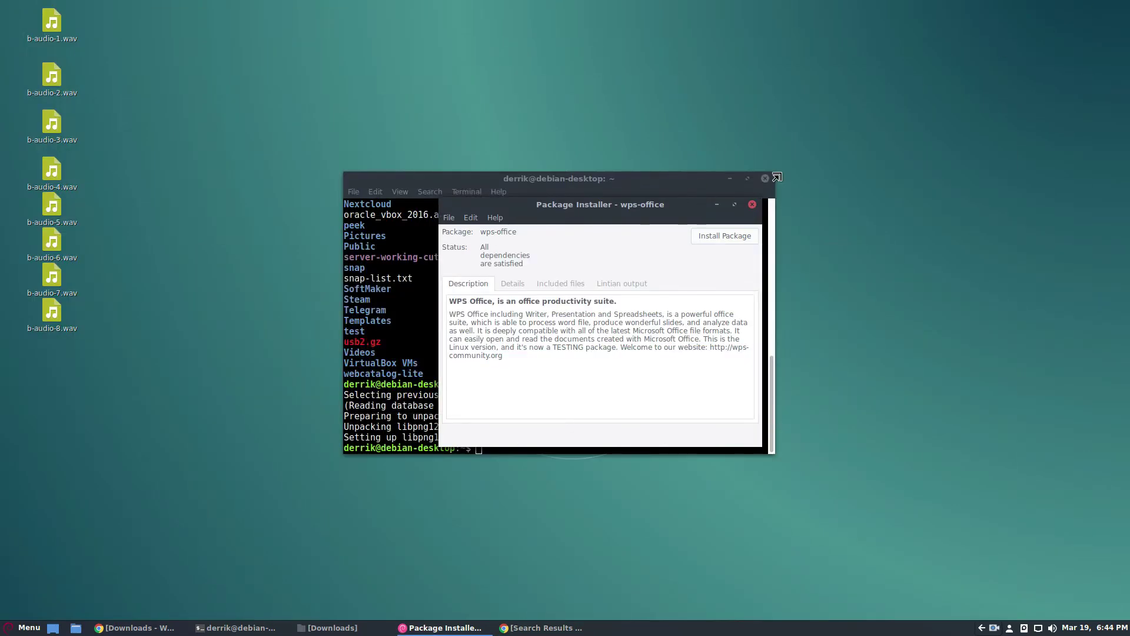
click(731, 177)
drag(550, 224, 549, 143)
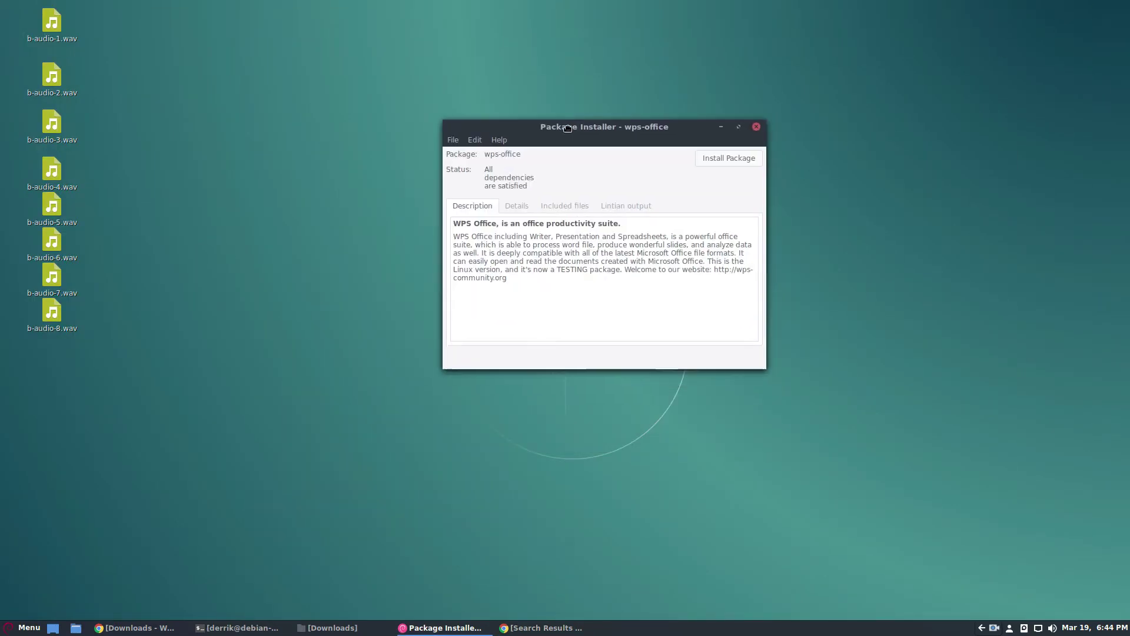
click(718, 153)
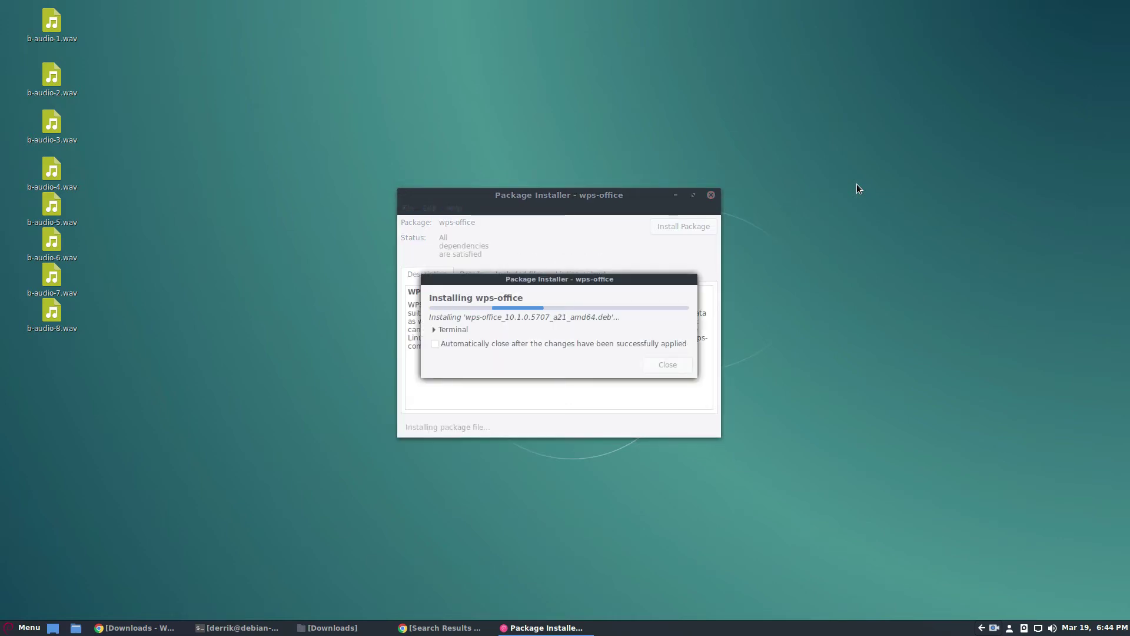
click(442, 329)
drag(605, 283, 663, 253)
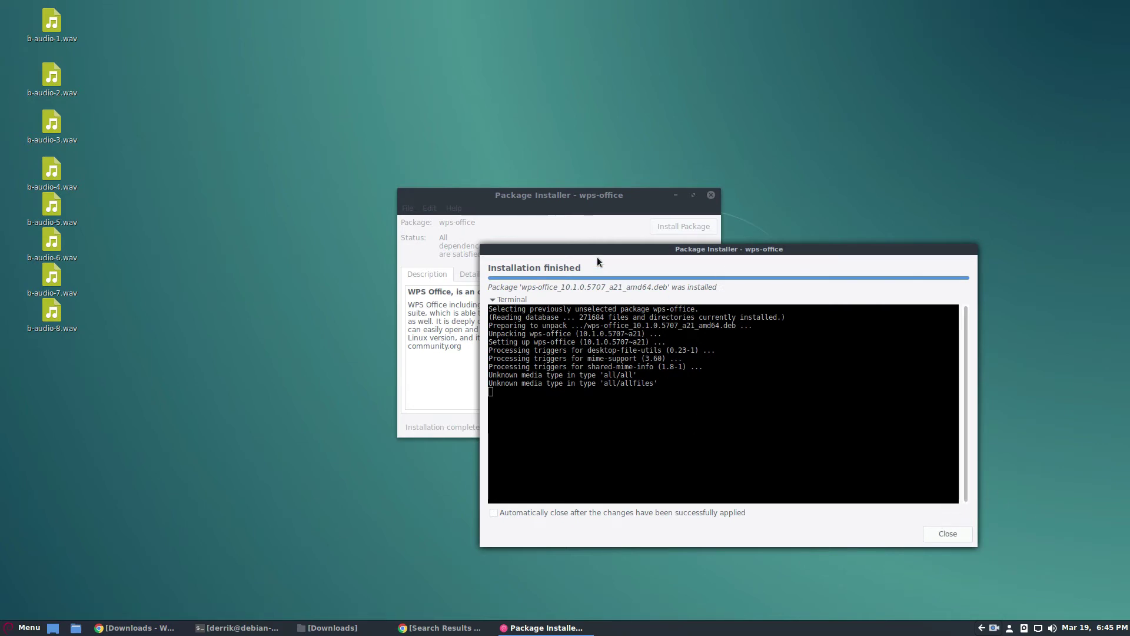
drag(586, 249, 582, 186)
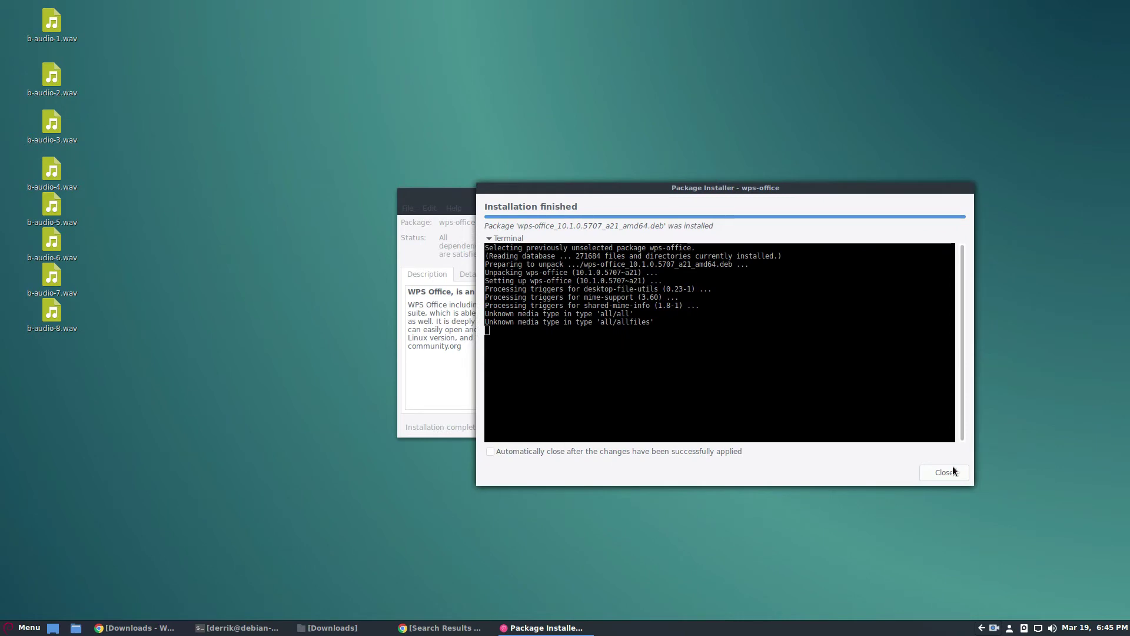
click(946, 473)
Step: Search the application menu for 'wpl' and launch WPS Writer
click(25, 626)
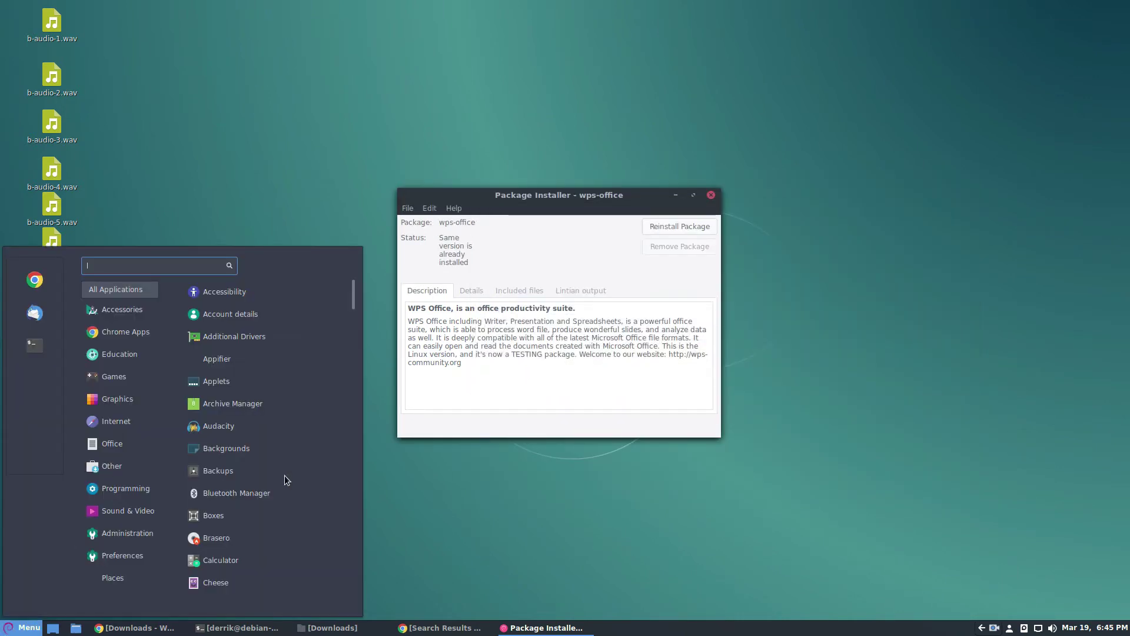
text(wpl)
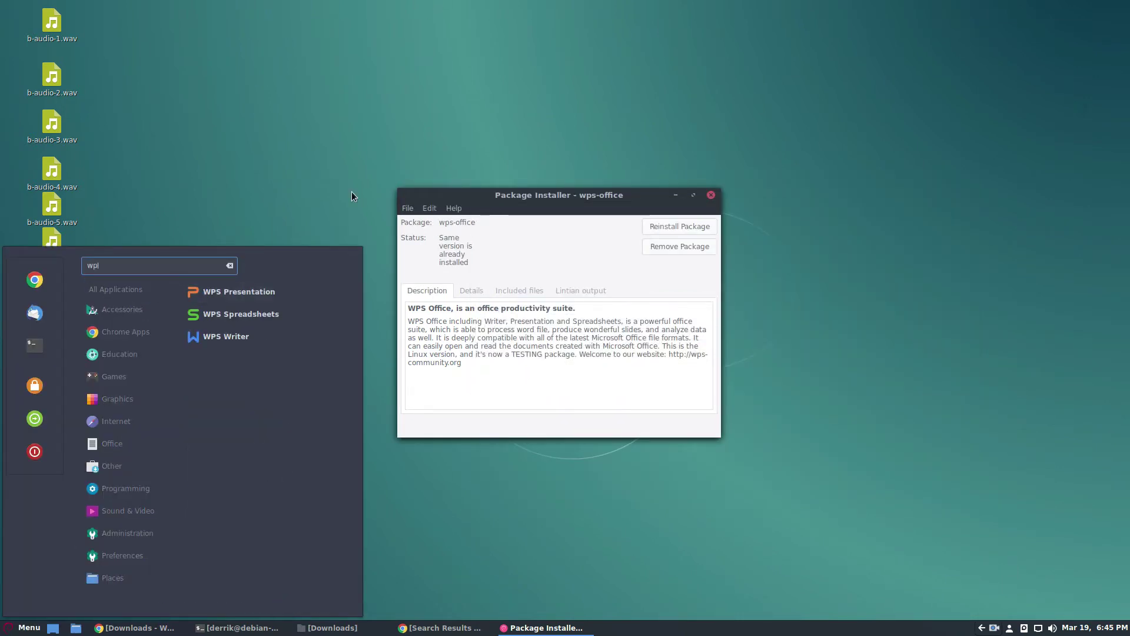
key(BackSpace)
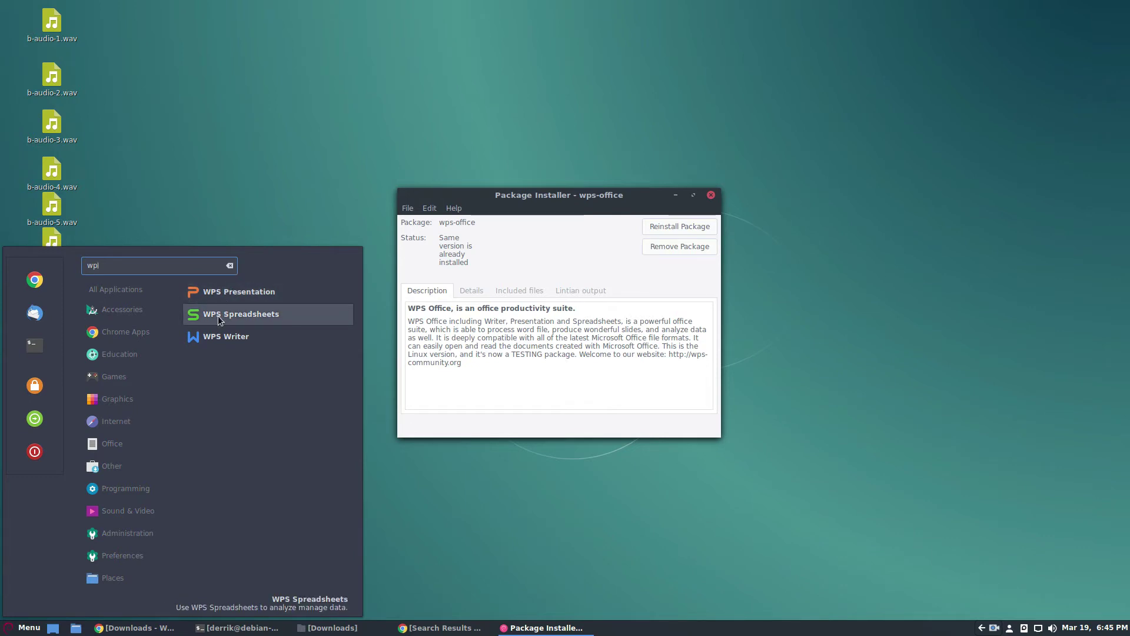
text(l)
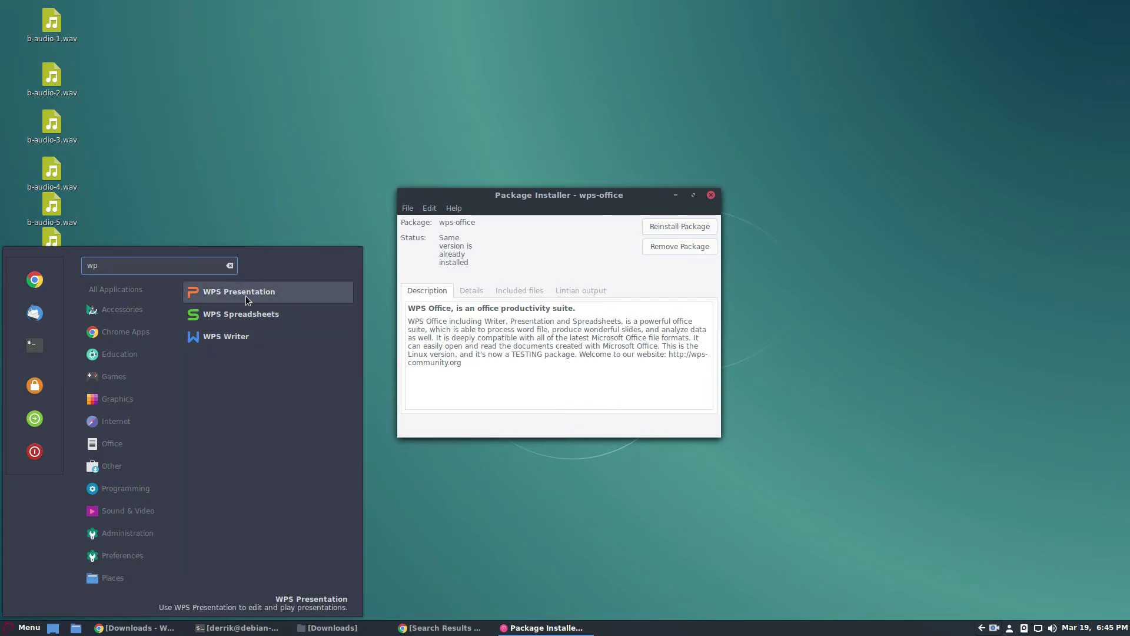
click(218, 339)
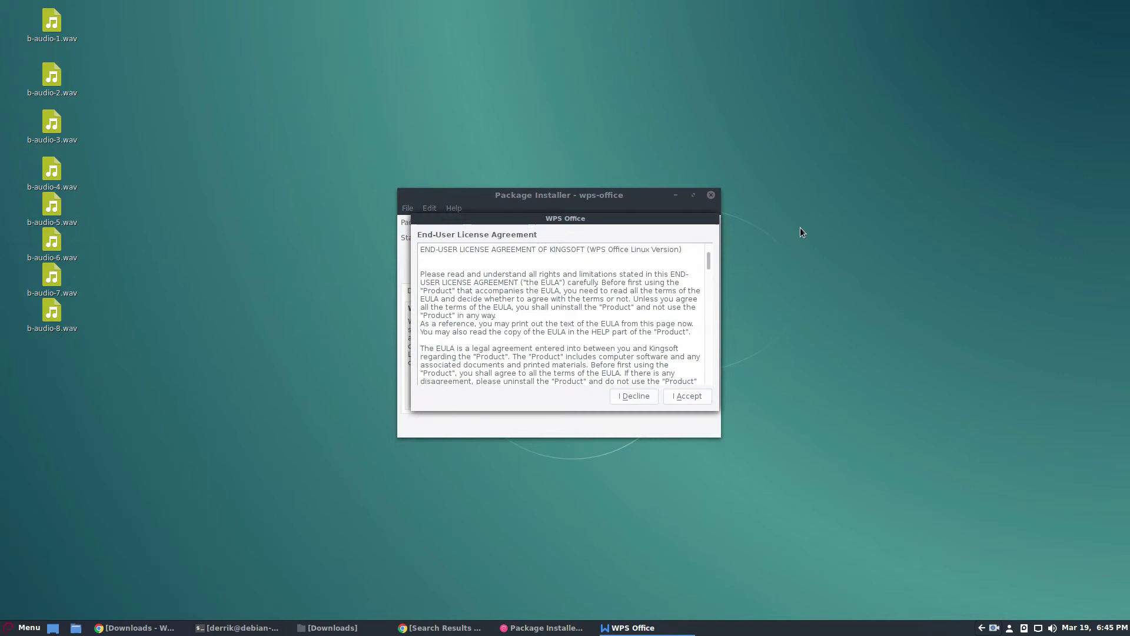
Step: Accept the license, close the System Check warning, and restore Writer to a window
click(685, 397)
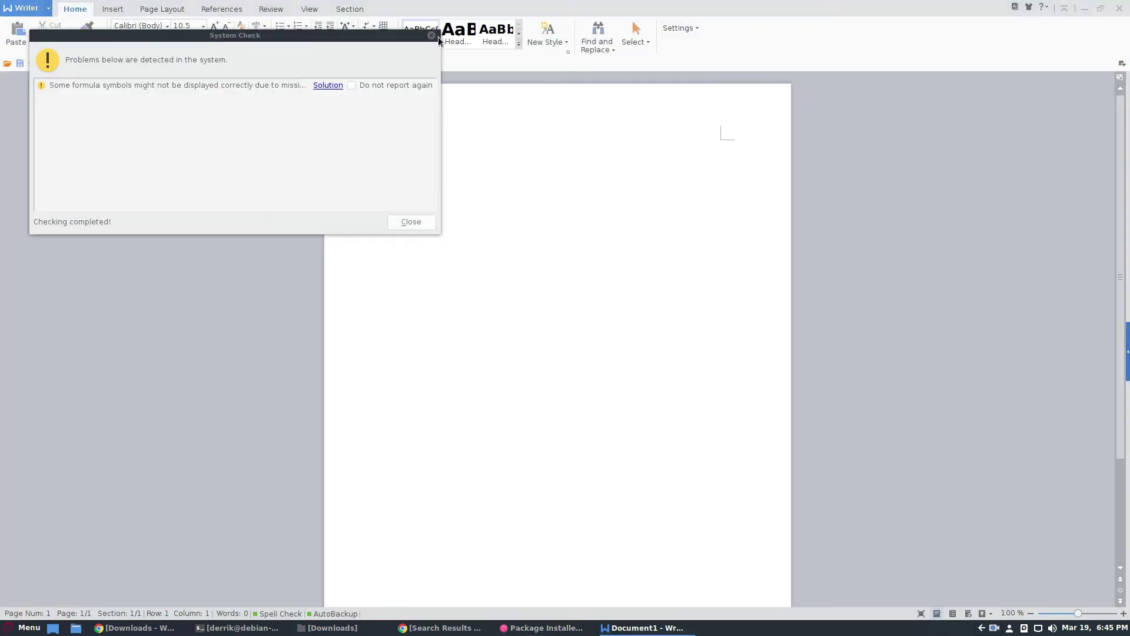
click(411, 222)
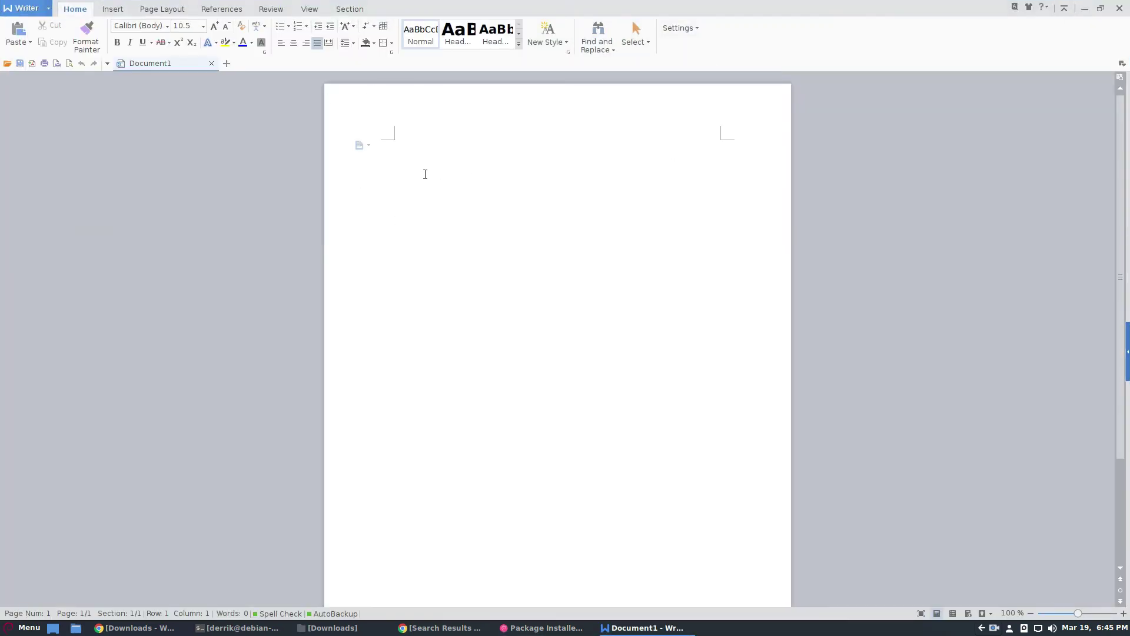
click(1099, 9)
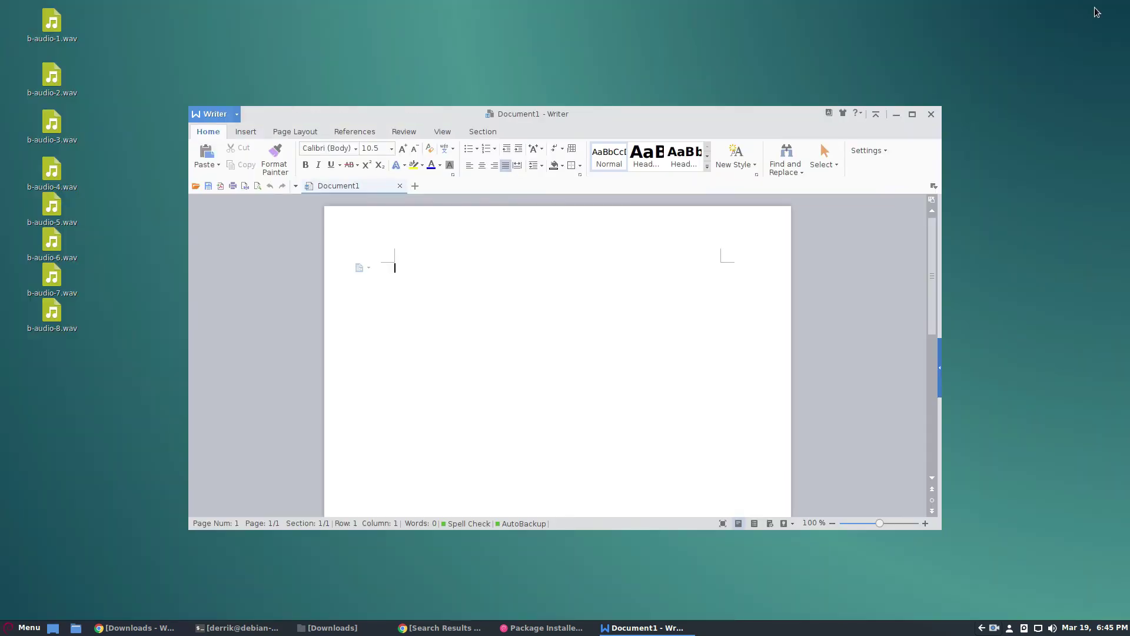
drag(660, 125, 653, 121)
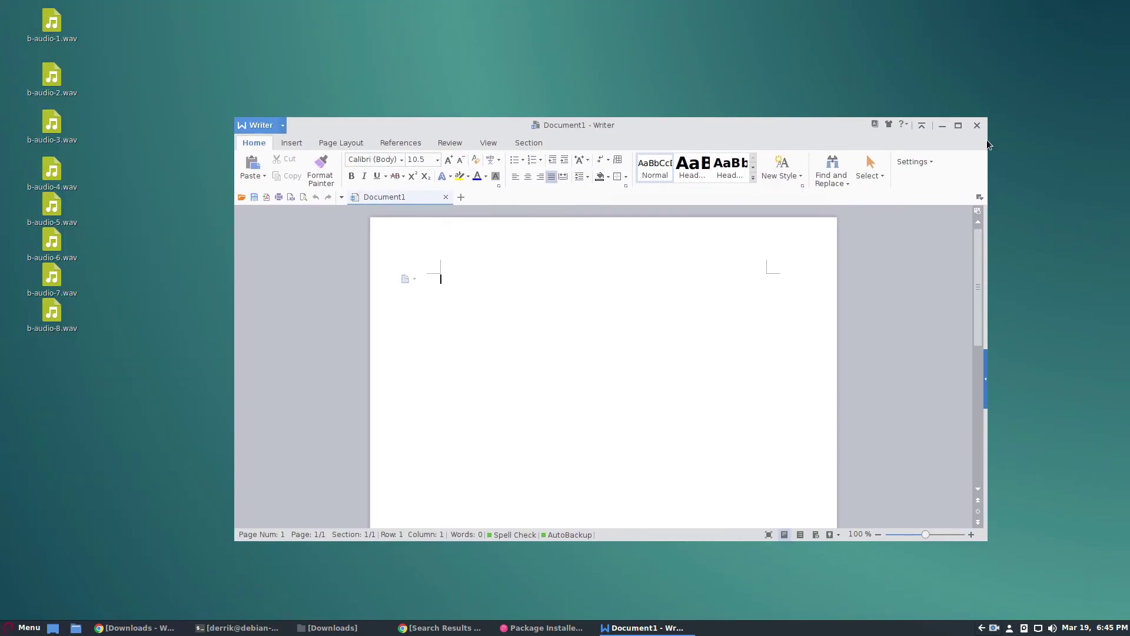
Step: Launch WPS Spreadsheets via a 'wps' menu search, dismiss System Check, and select E11:H13
key(super)
text(wps)
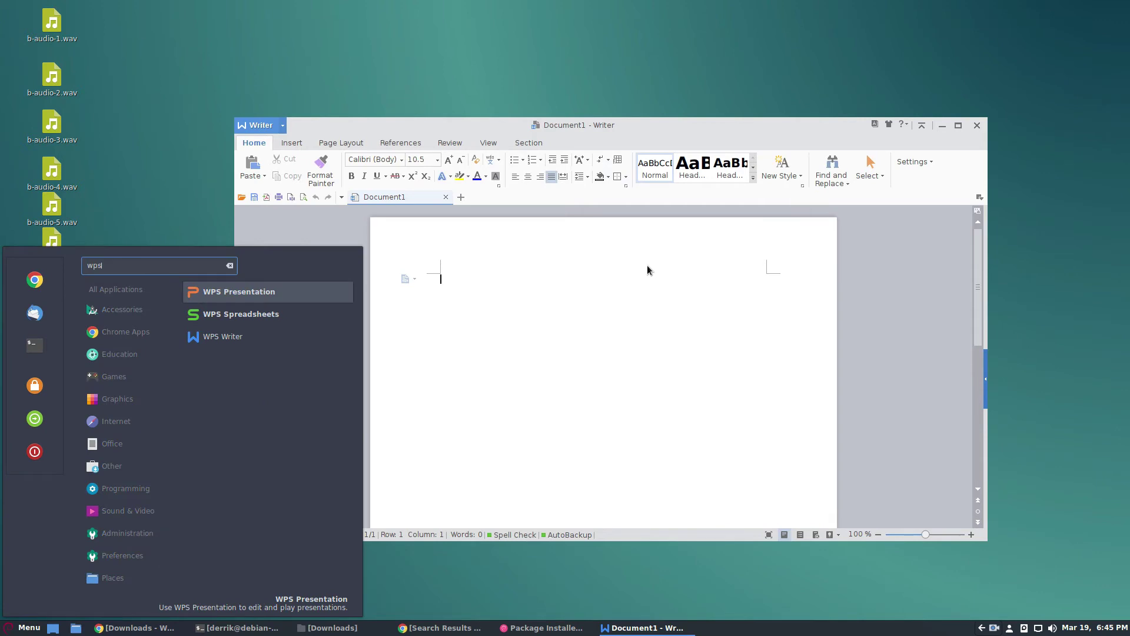
click(295, 316)
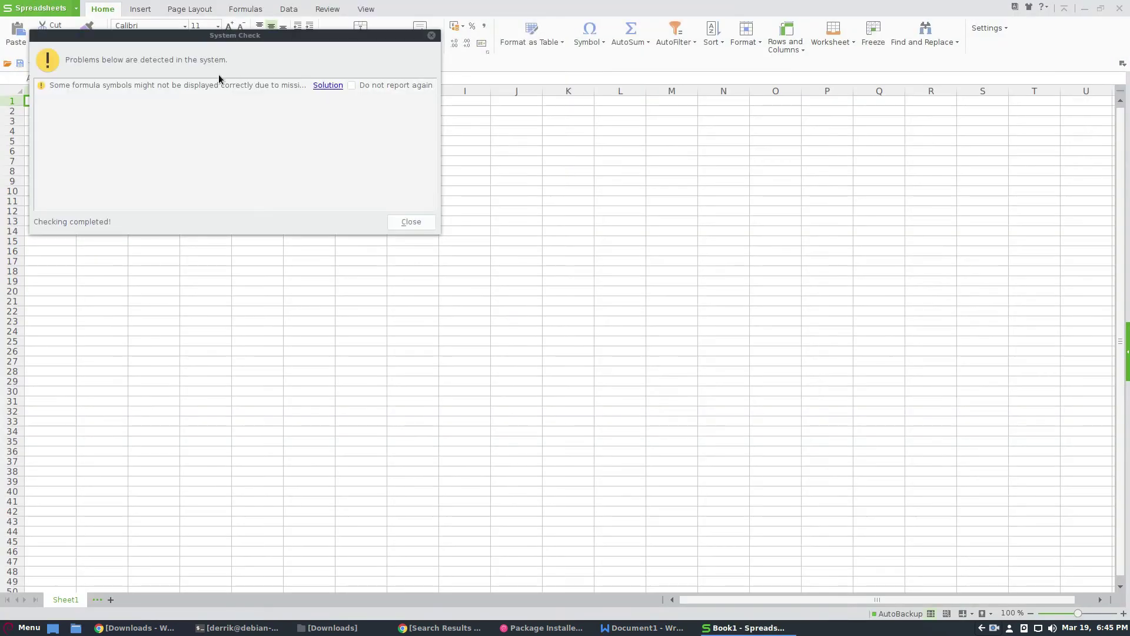
click(410, 221)
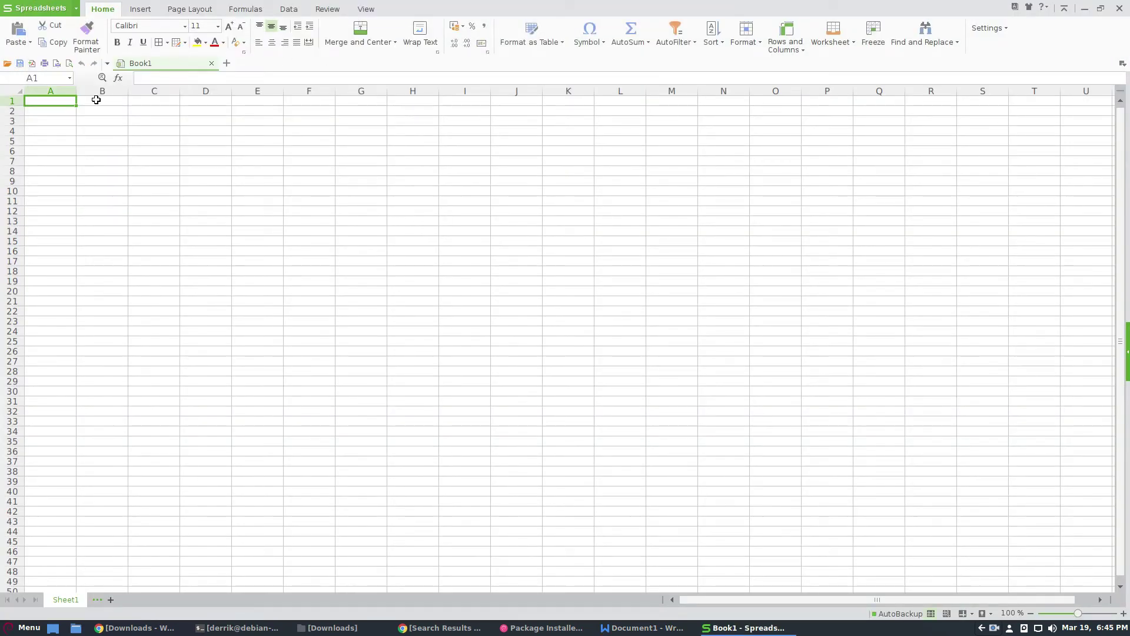
drag(257, 201, 412, 221)
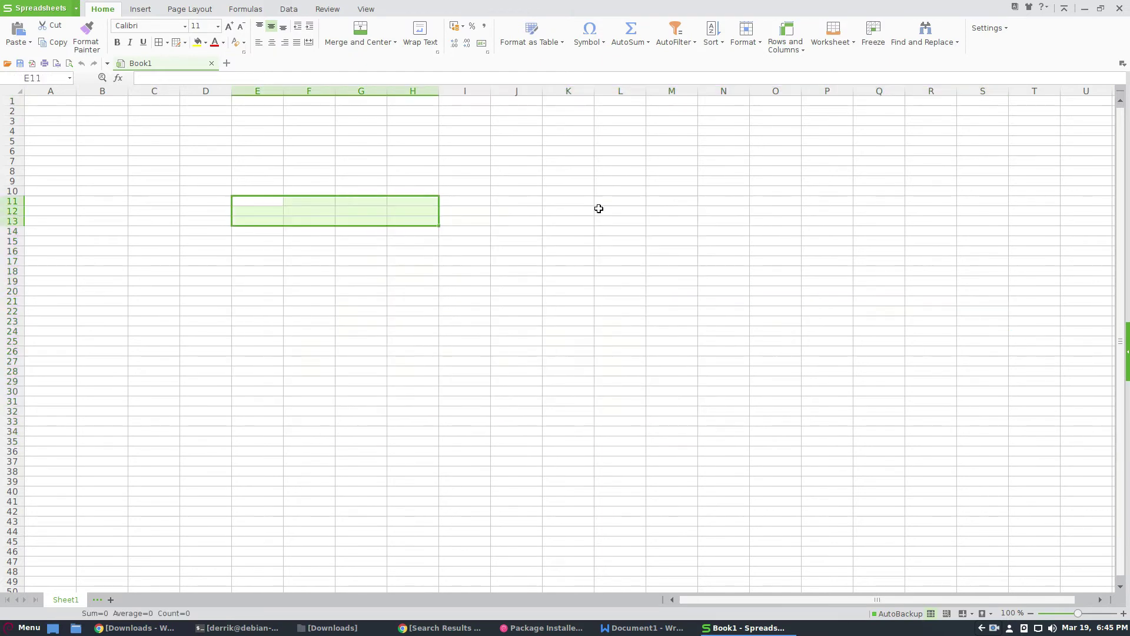
Step: Launch WPS Presentation via a 'pres' menu search and dismiss its System Check warning
key(super)
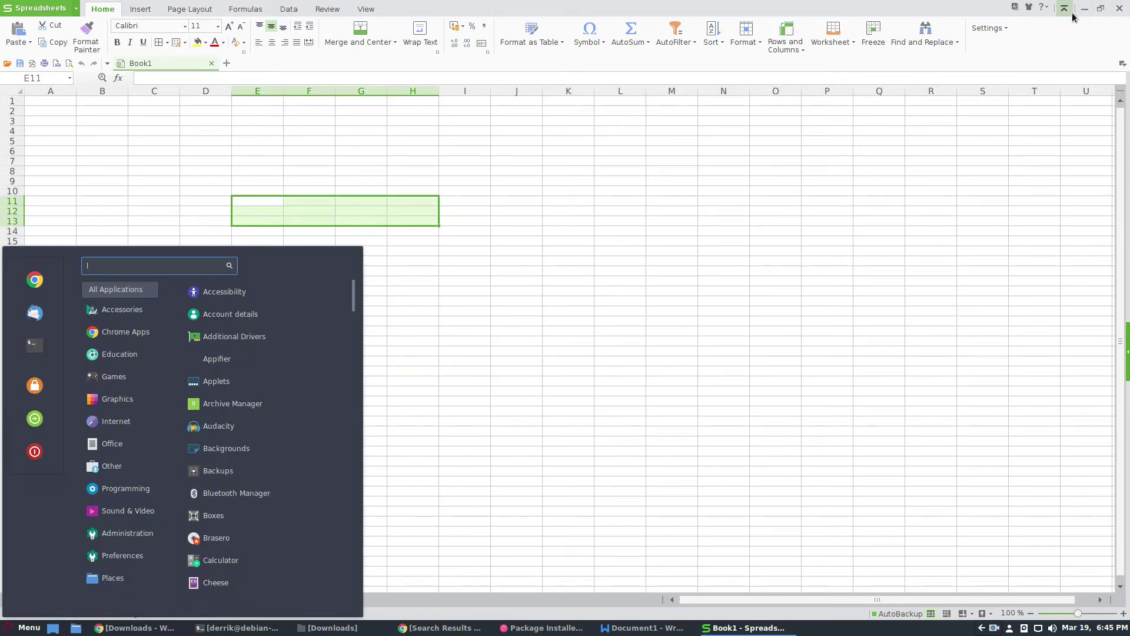
text(pres)
key(Escape)
key(super)
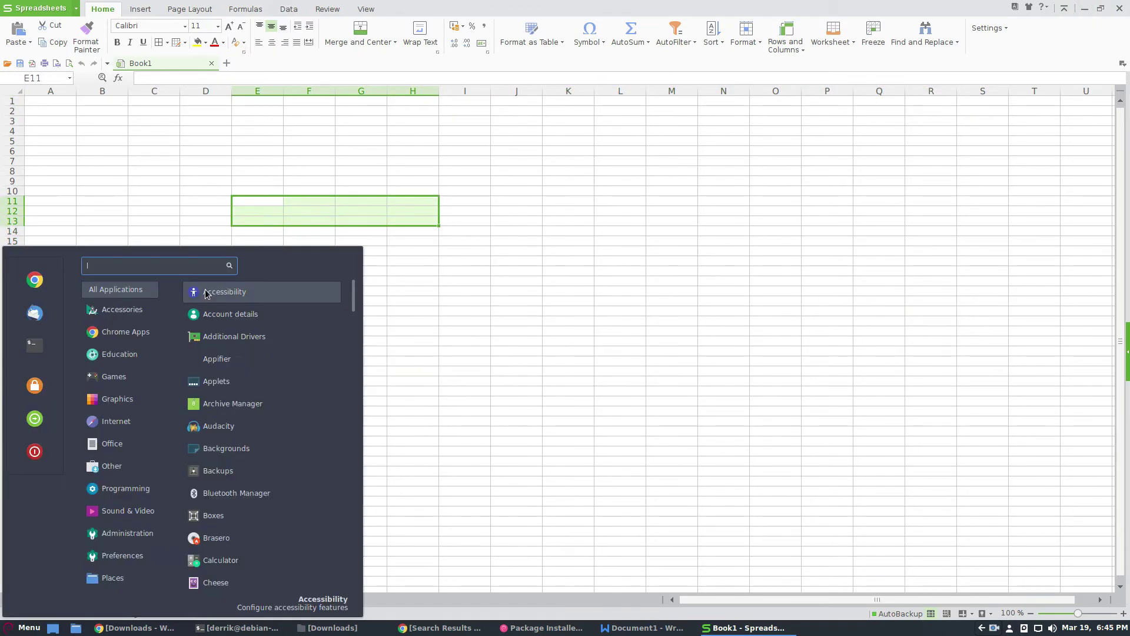
text(pres)
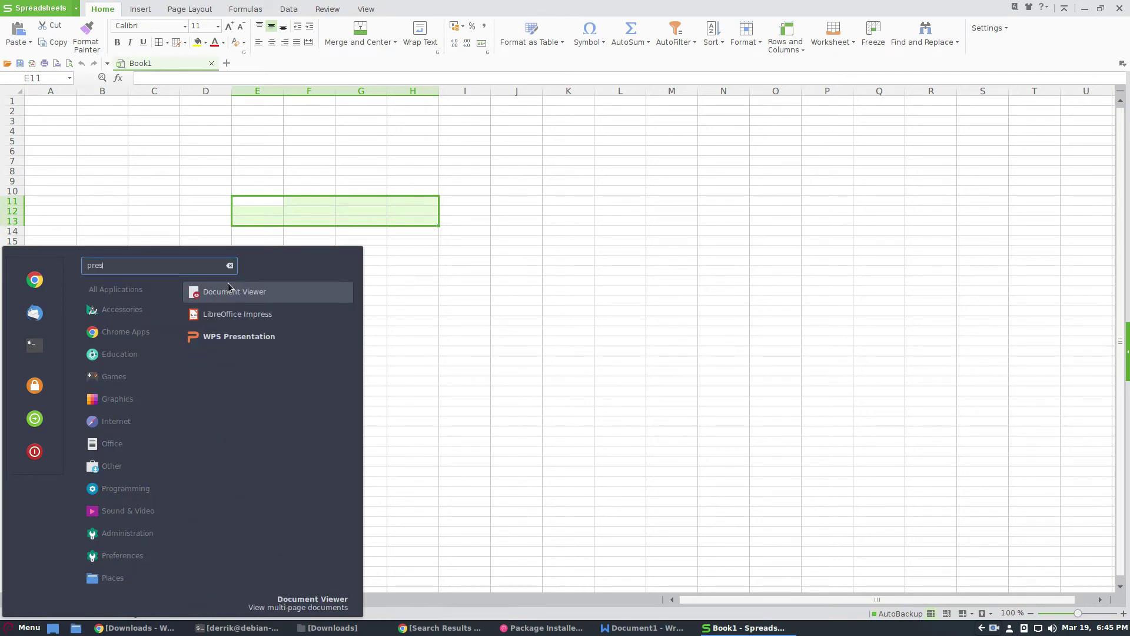
click(234, 337)
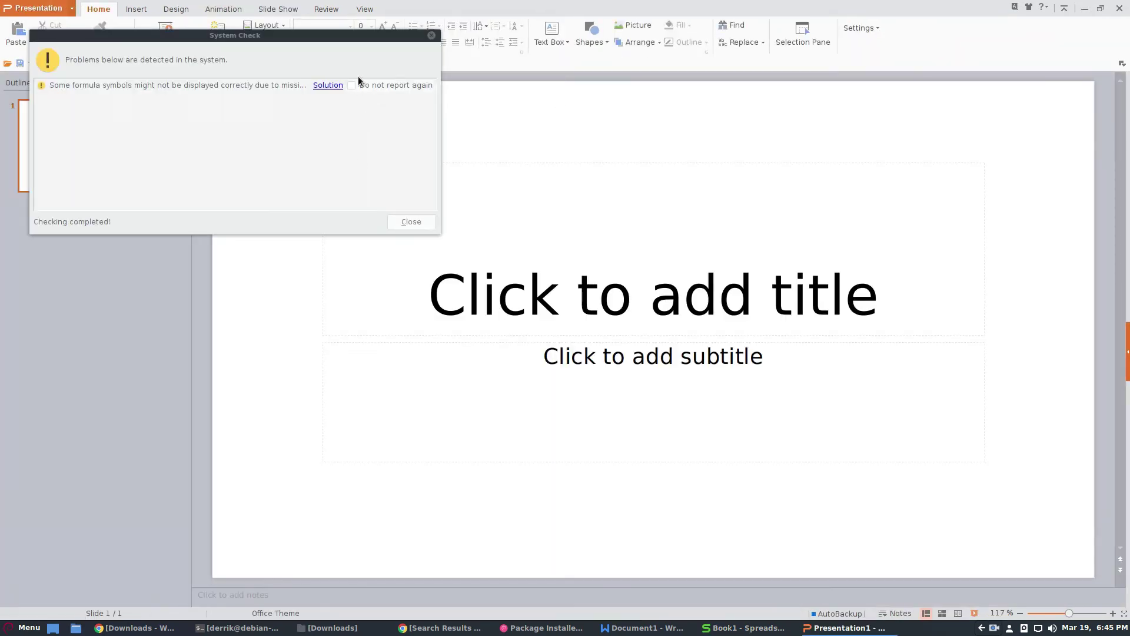
click(414, 218)
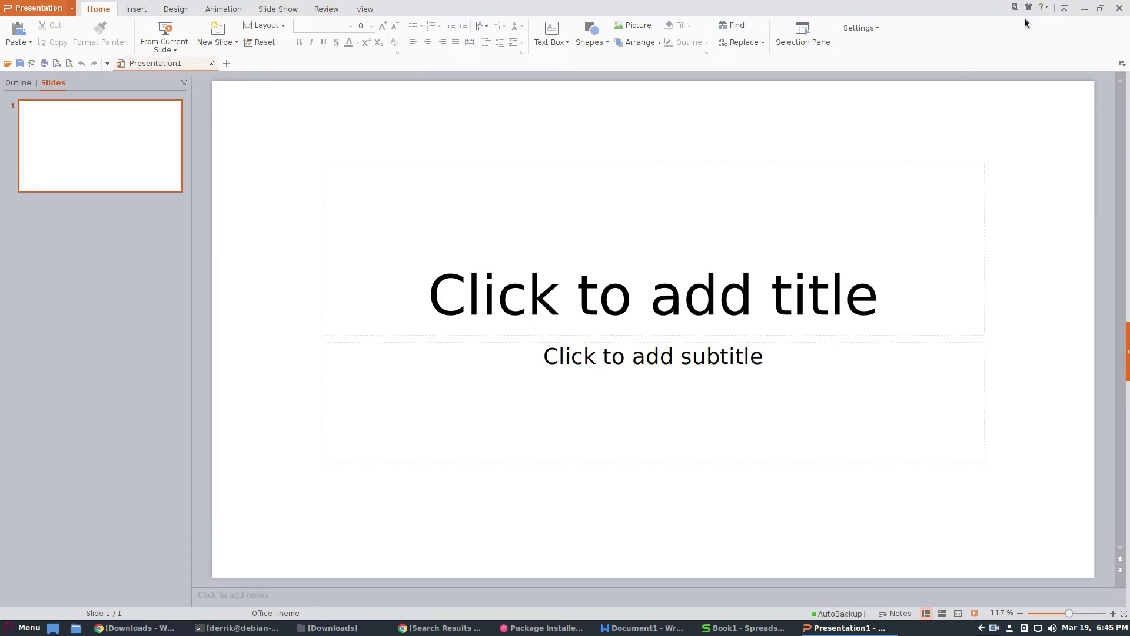
Step: Close the Presentation, Book1 spreadsheet and Writer windows
click(1120, 8)
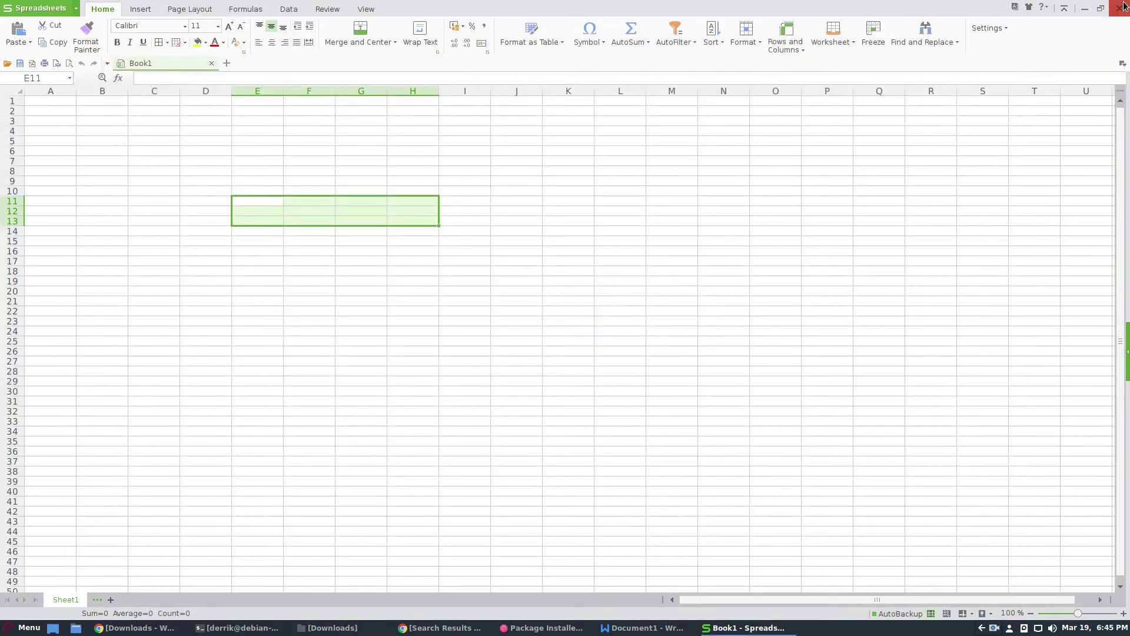
click(1123, 5)
click(980, 120)
click(980, 121)
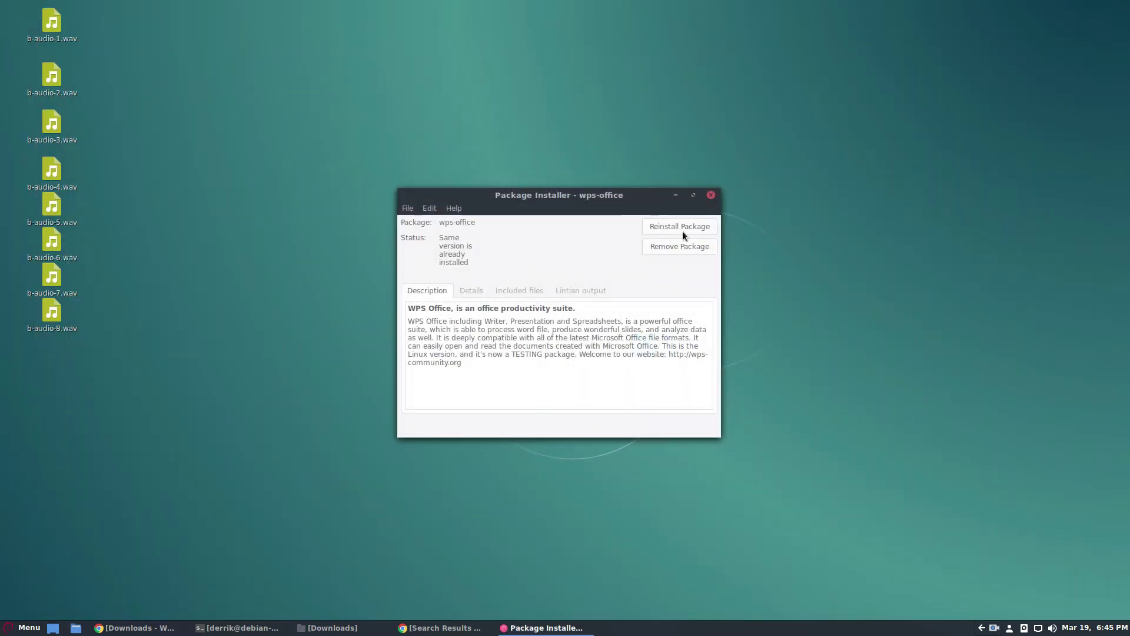
Step: Minimize the installer, review the libpng12-0 results heading, then minimize Chrome and the terminal
click(544, 627)
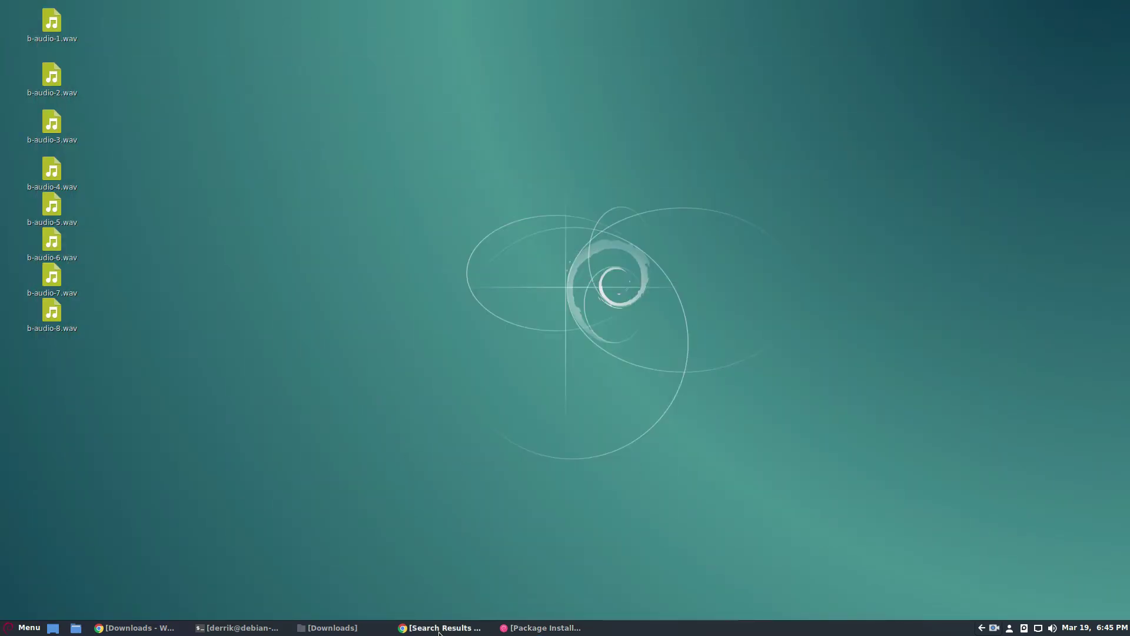
click(439, 628)
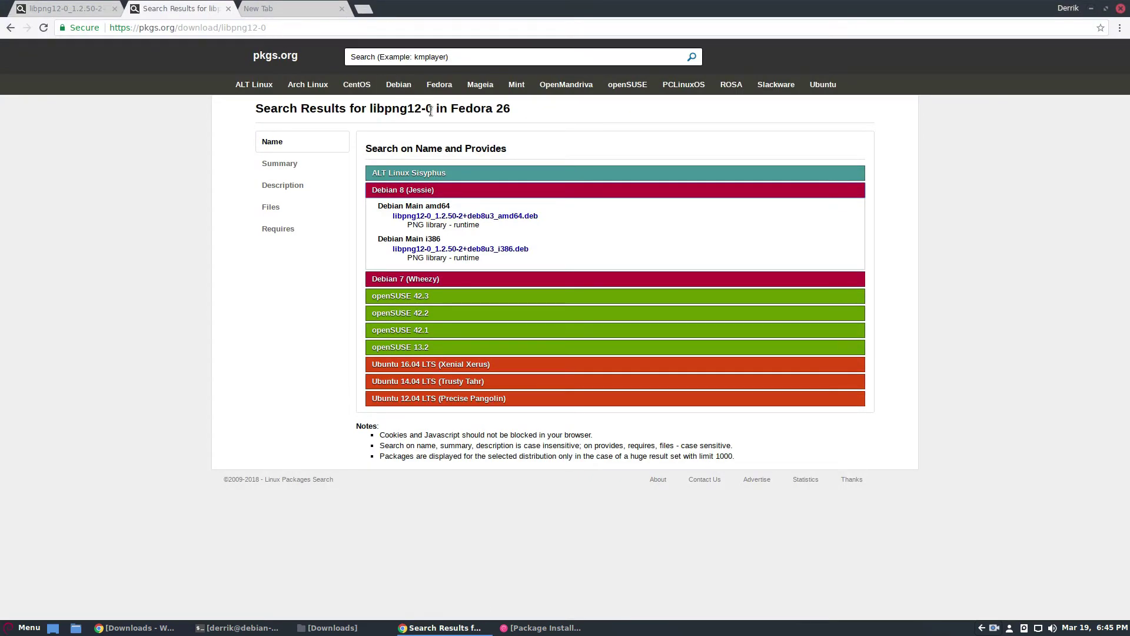
drag(431, 111, 369, 109)
click(606, 111)
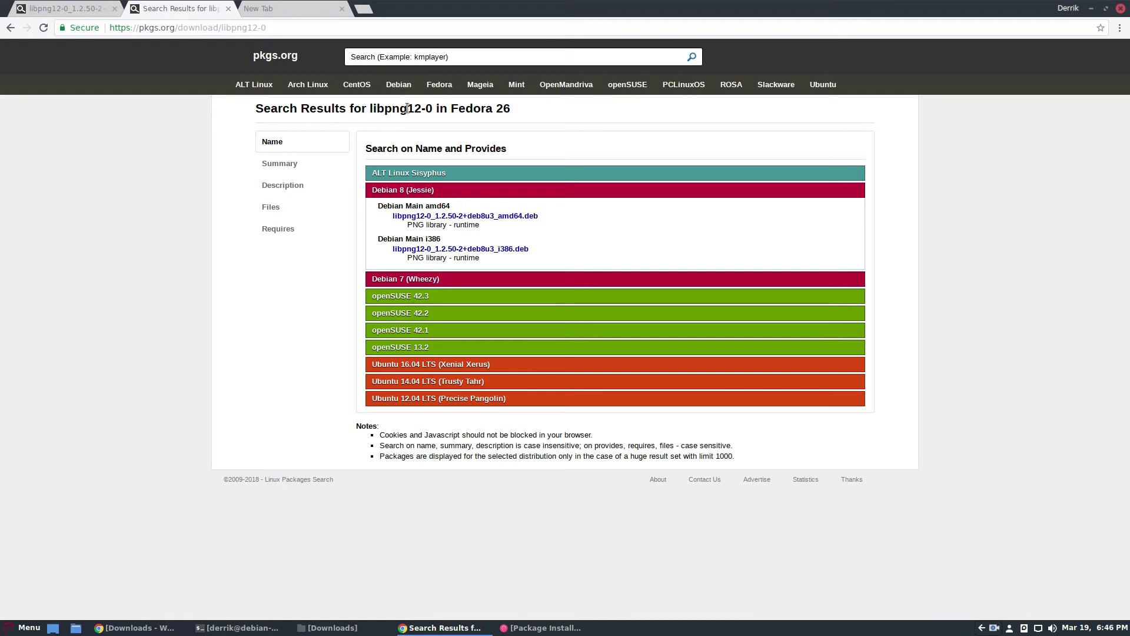
drag(430, 108, 377, 109)
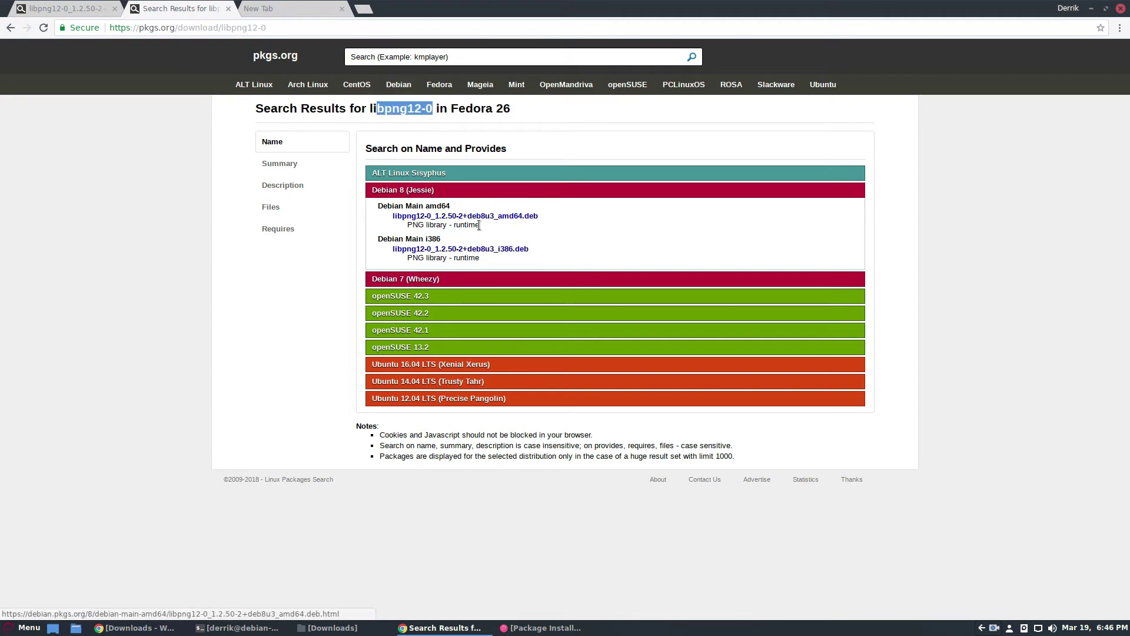
click(1090, 8)
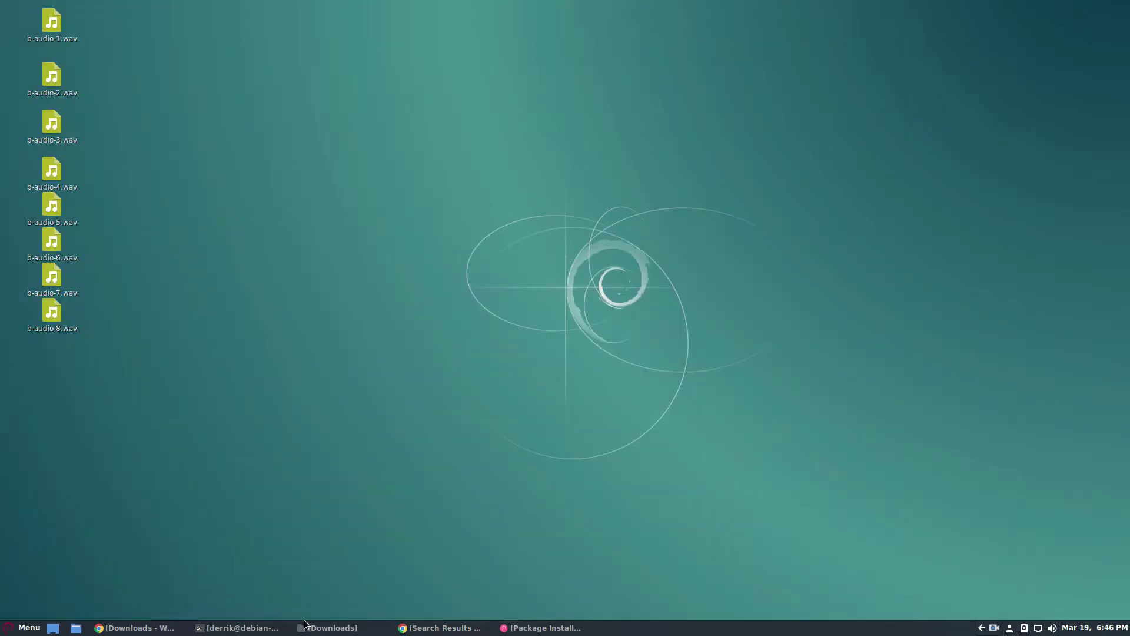
click(263, 628)
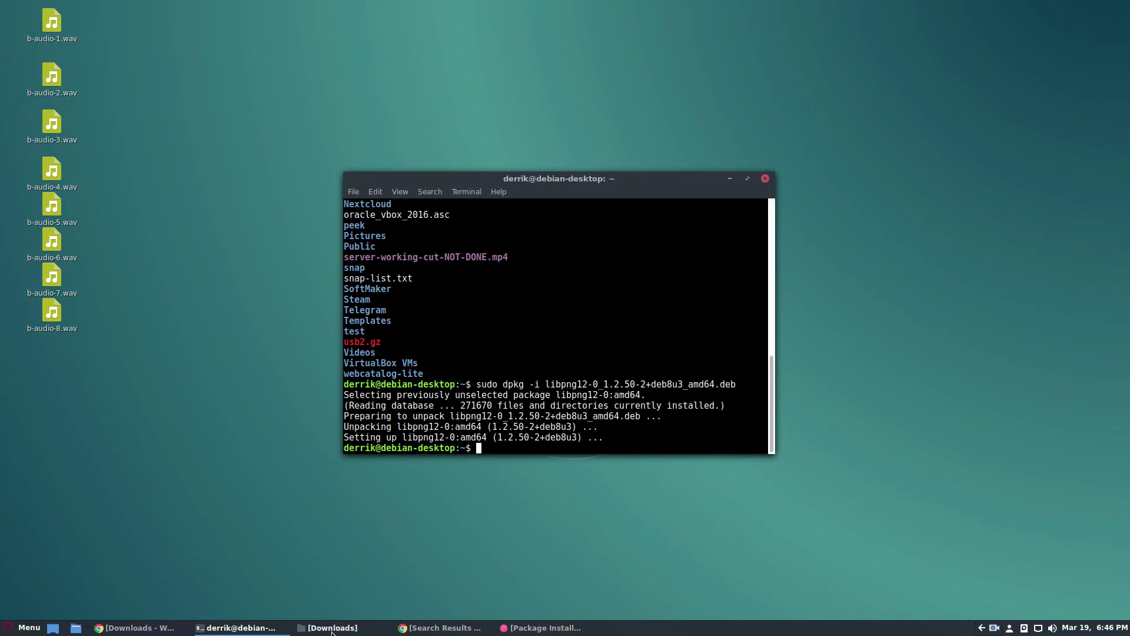
click(244, 629)
Step: Download wps-office_10.1.0.5707~a21_x86_64.tar.xz from the Alpha21 list and bring Downloads forward
click(138, 627)
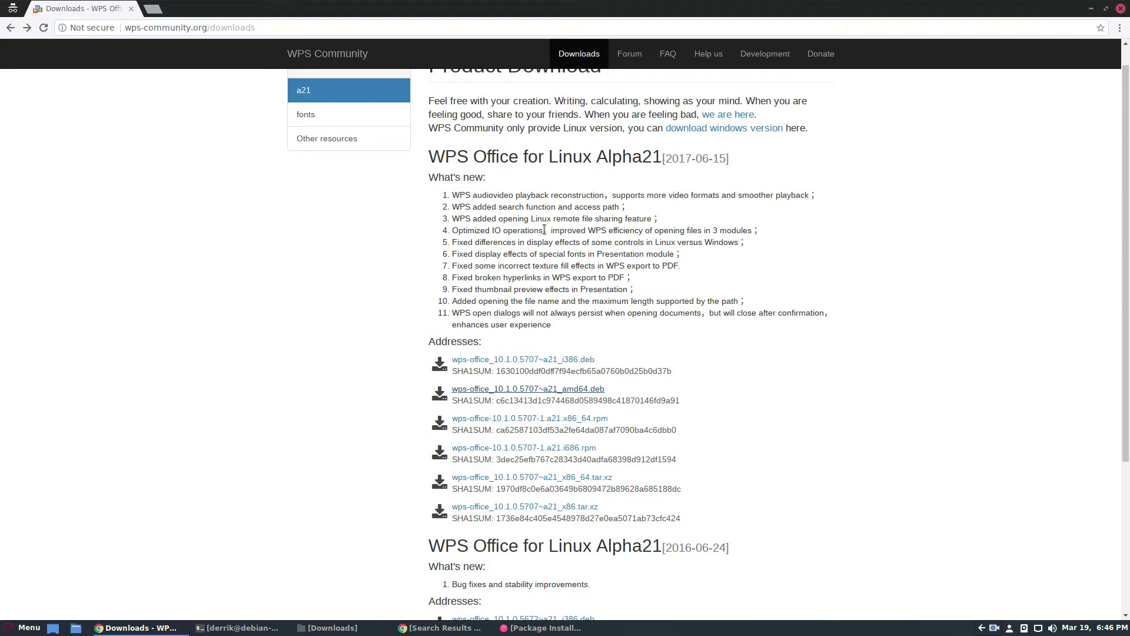
scroll(279, 309, down, 1)
scroll(279, 310, down, 5)
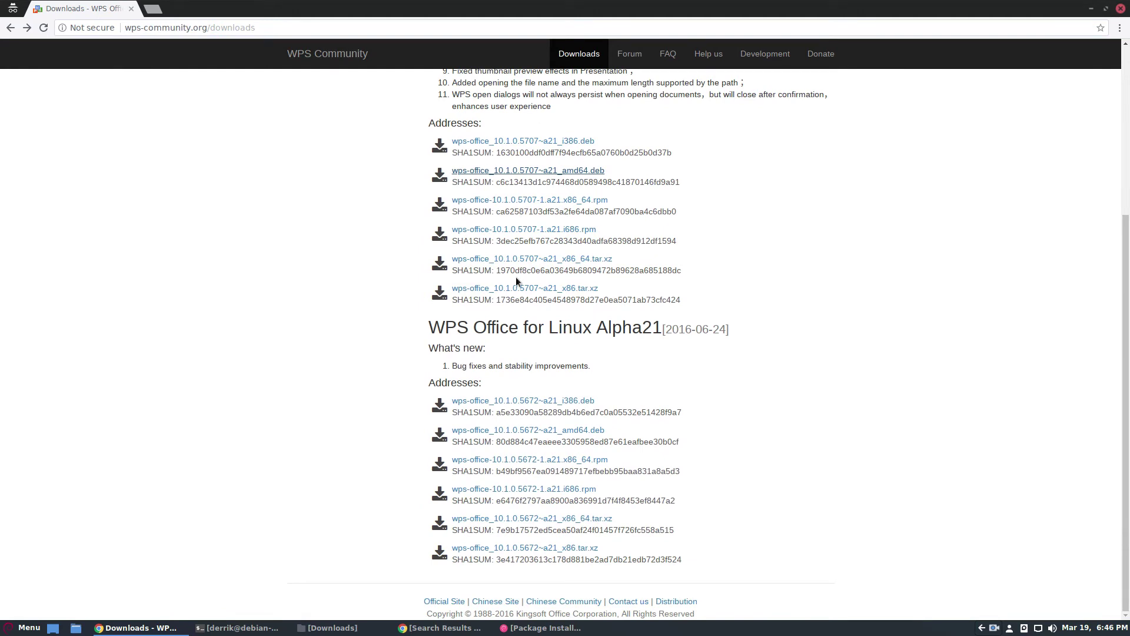
drag(617, 257, 451, 259)
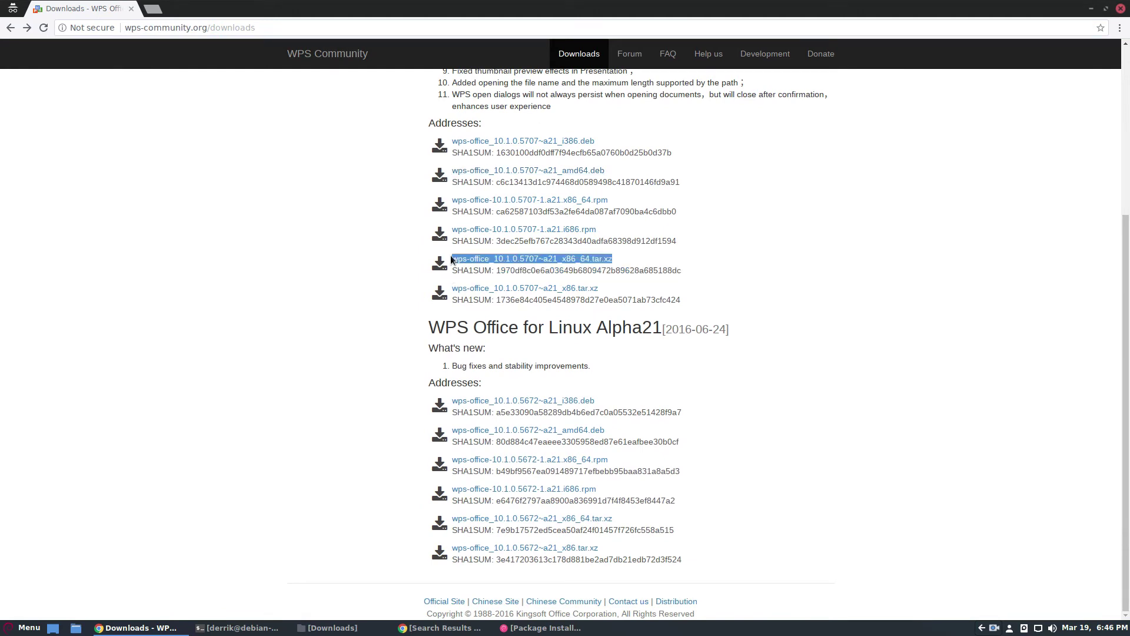
click(787, 269)
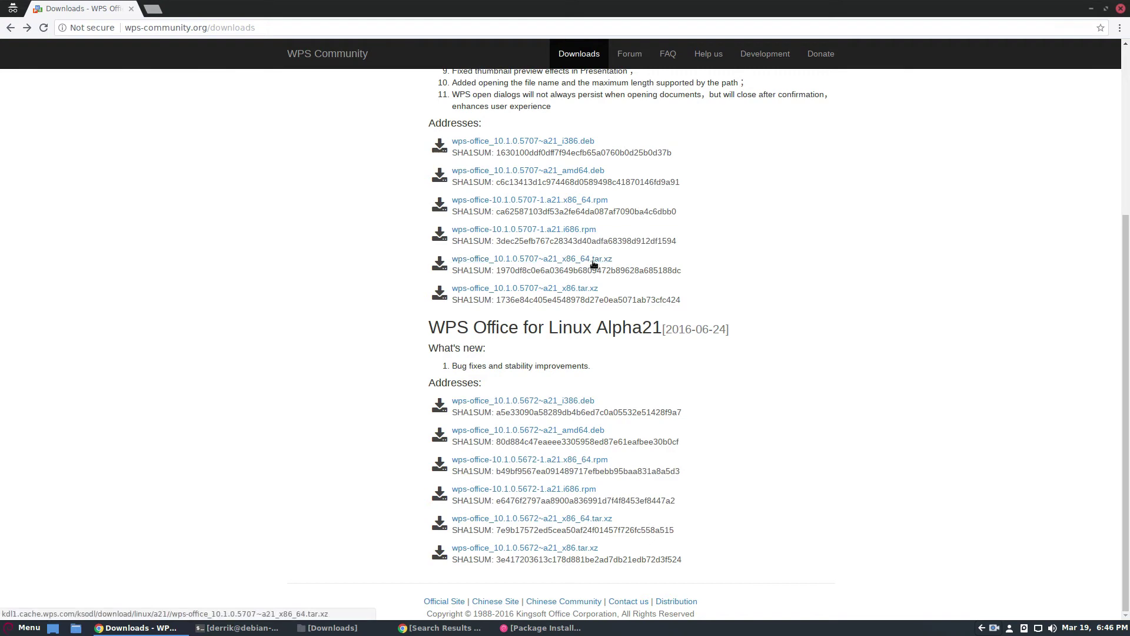
scroll(621, 219, up, 6)
scroll(620, 371, down, 4)
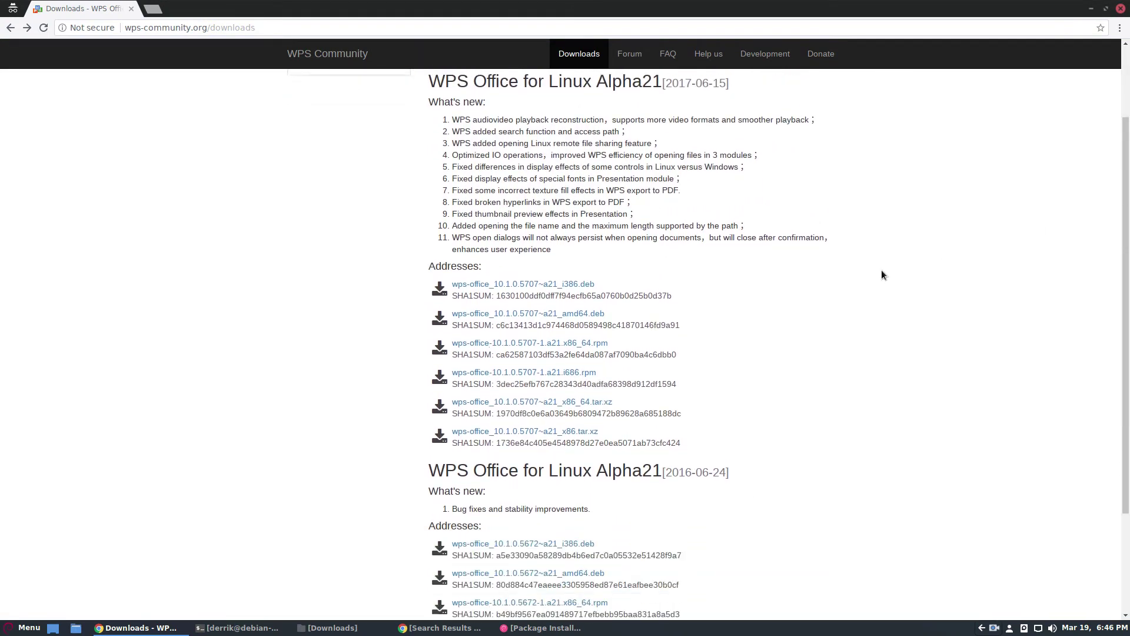
click(521, 348)
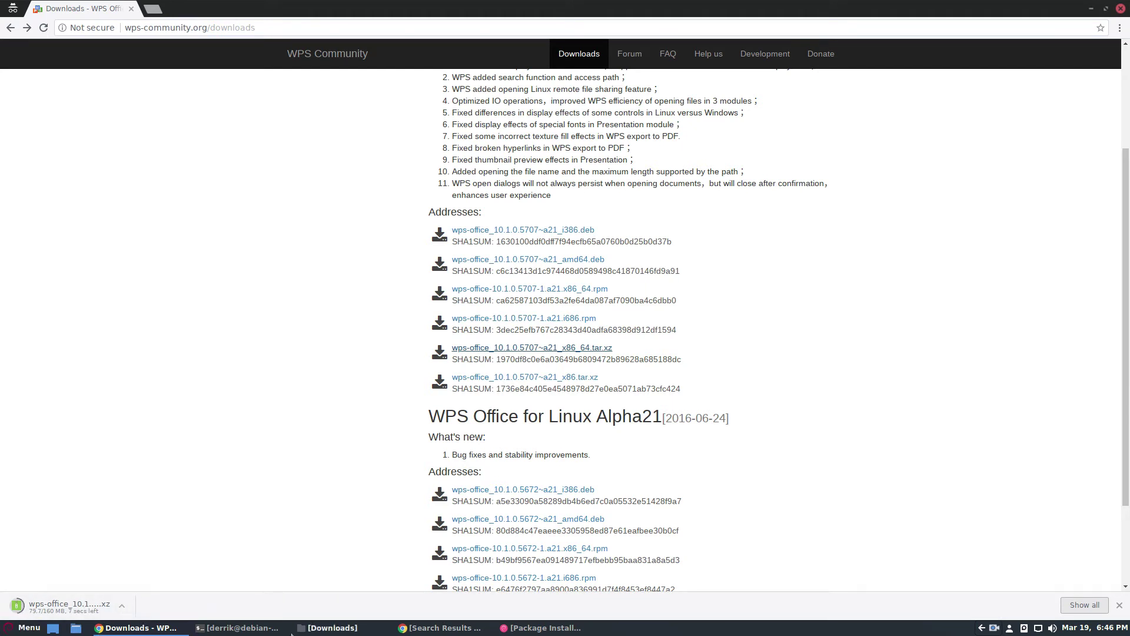
click(238, 627)
click(329, 628)
Step: Extract the wps-office x86_64 tar.xz archive here in Downloads
click(498, 355)
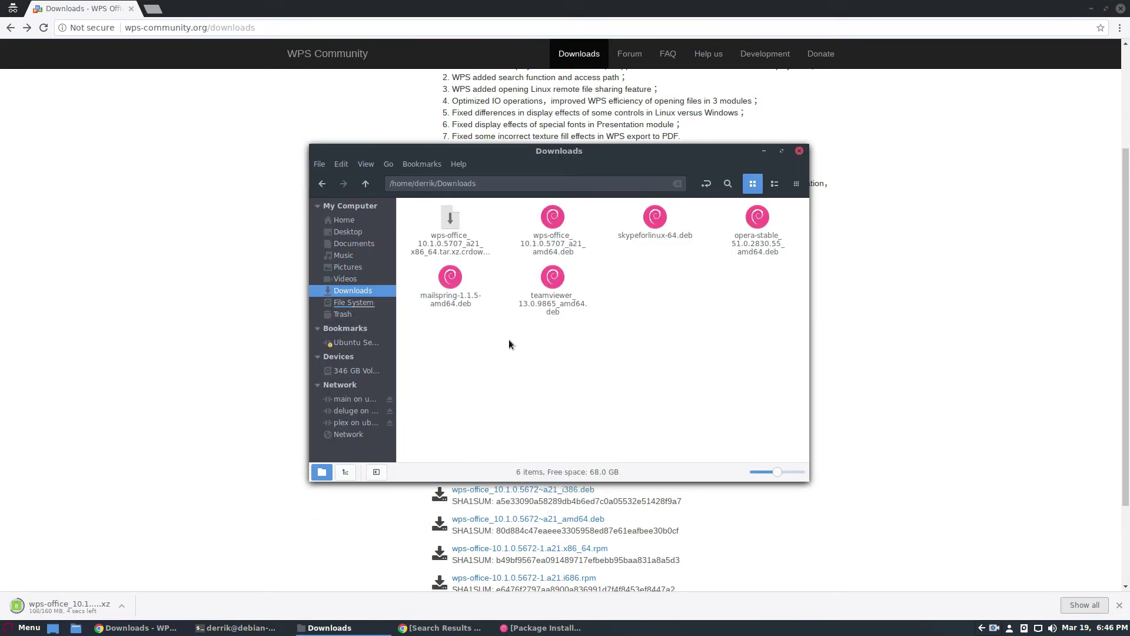
click(1090, 8)
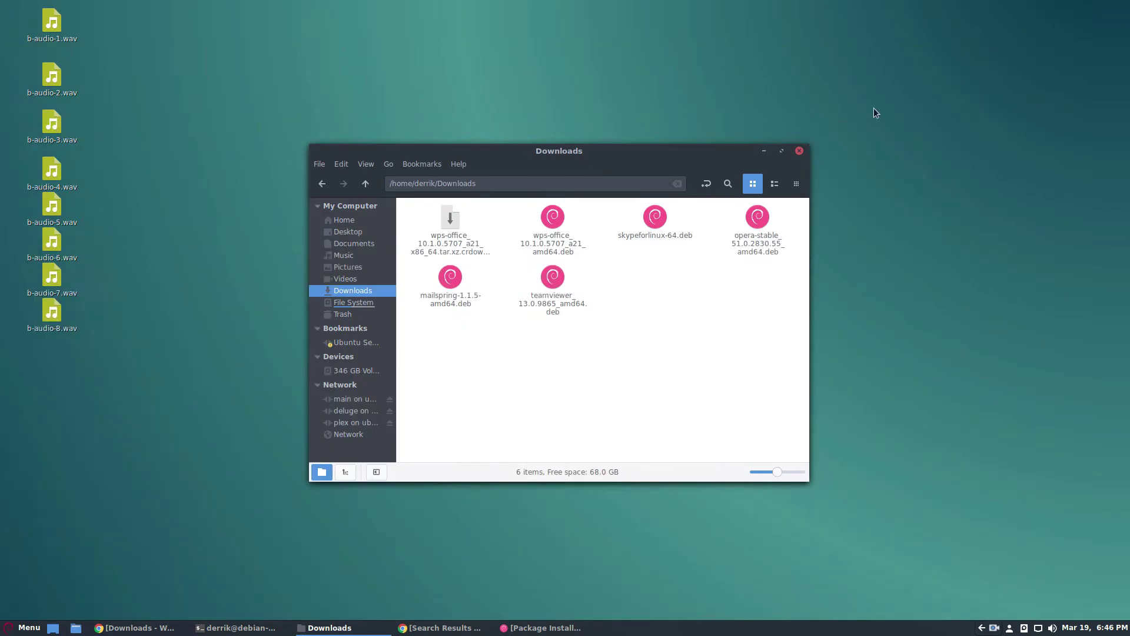
drag(569, 163, 614, 112)
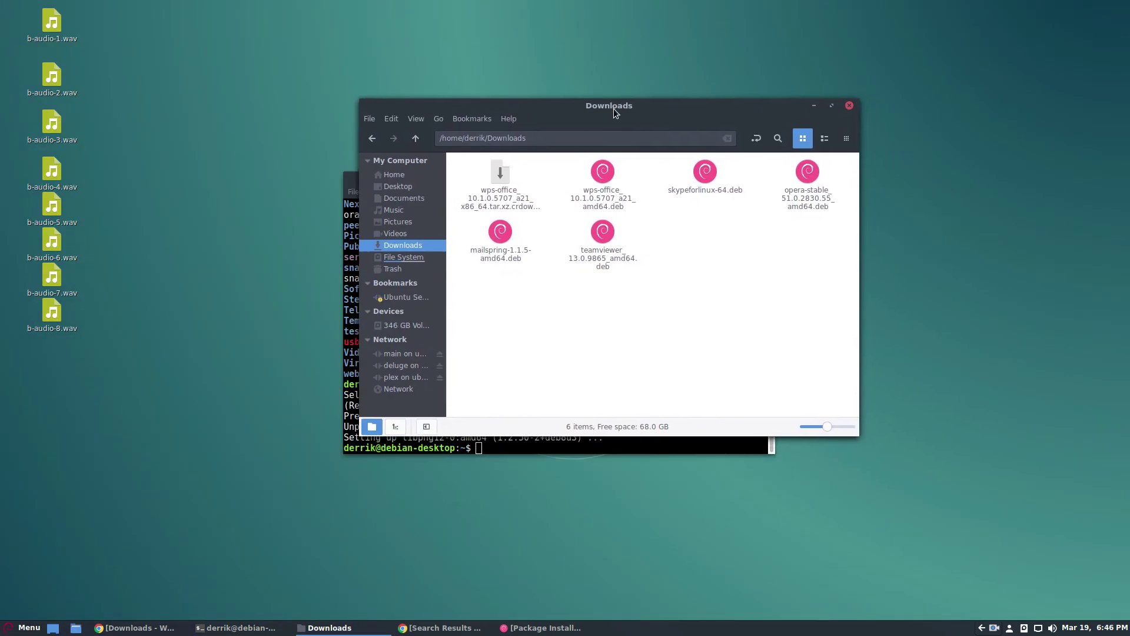
click(141, 628)
click(142, 627)
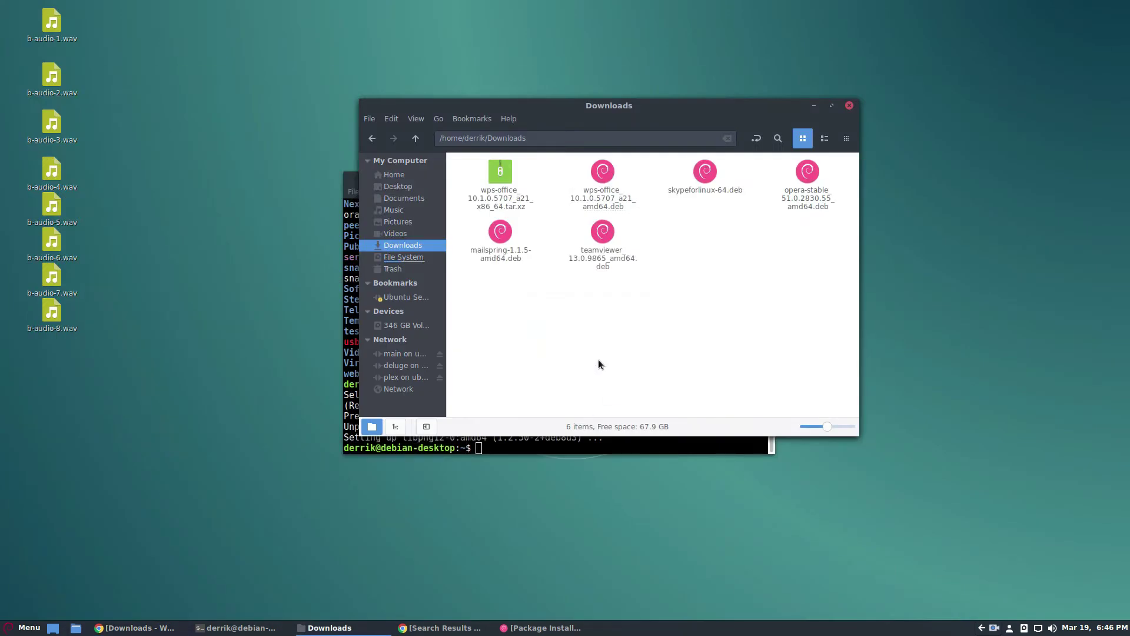
right_click(506, 196)
click(552, 328)
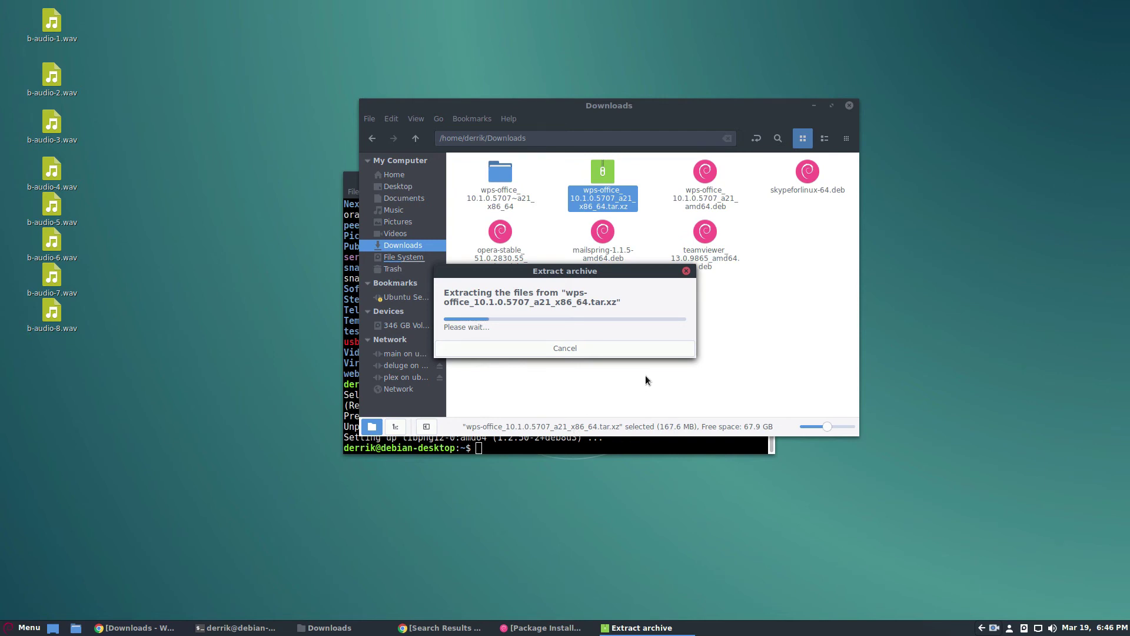
Step: Open the application menu, browse its entries, and close it again
key(super)
mouse_move(137, 428)
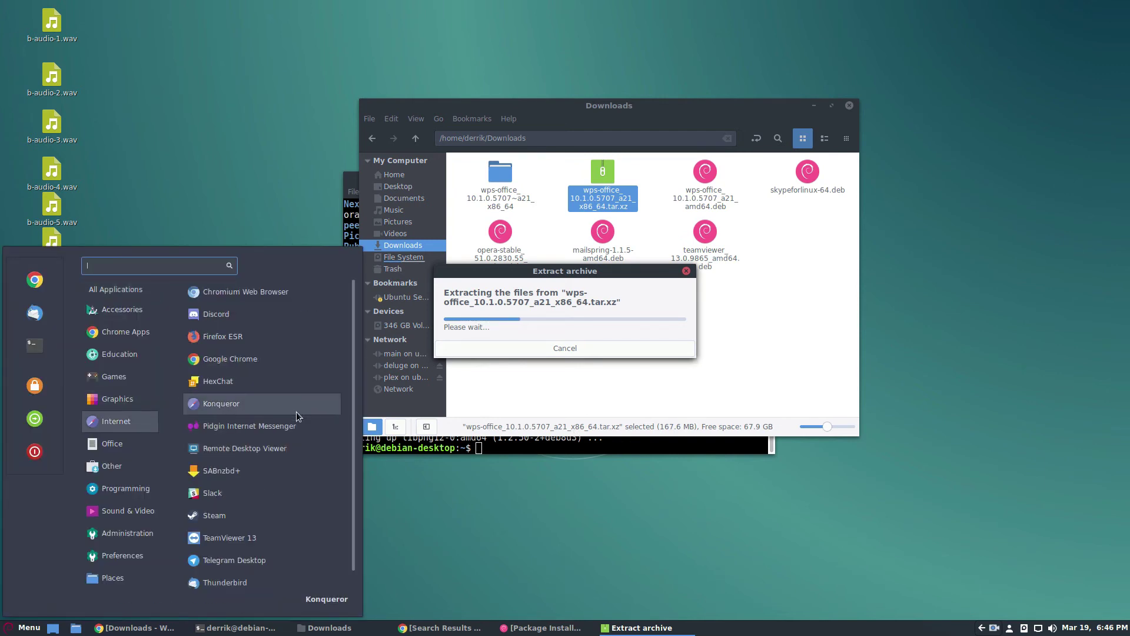
mouse_move(119, 448)
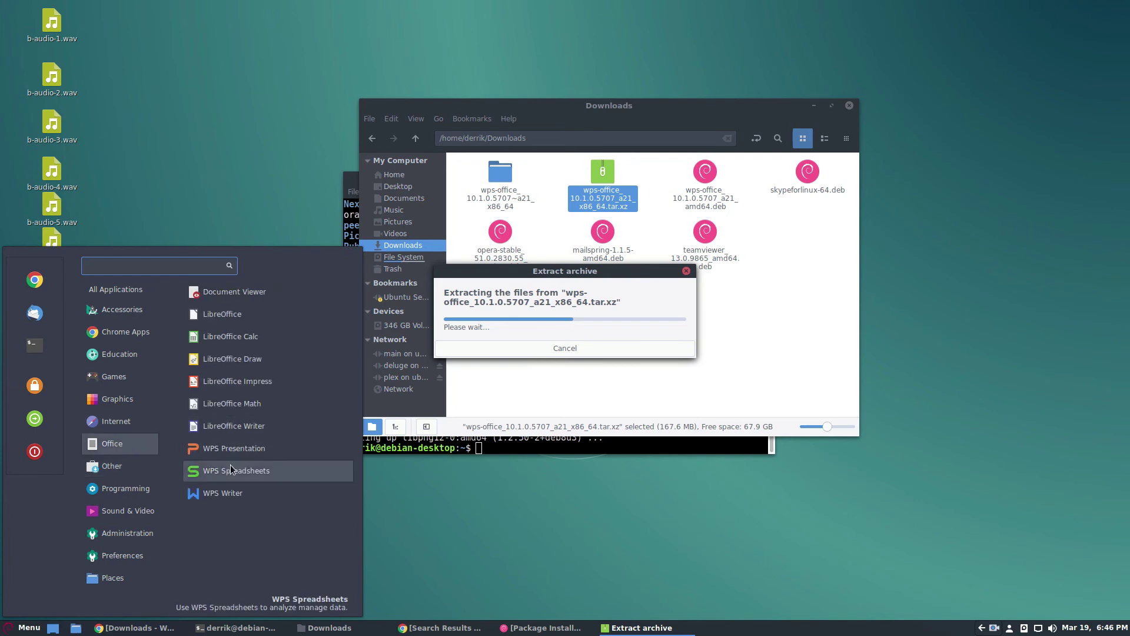
click(804, 348)
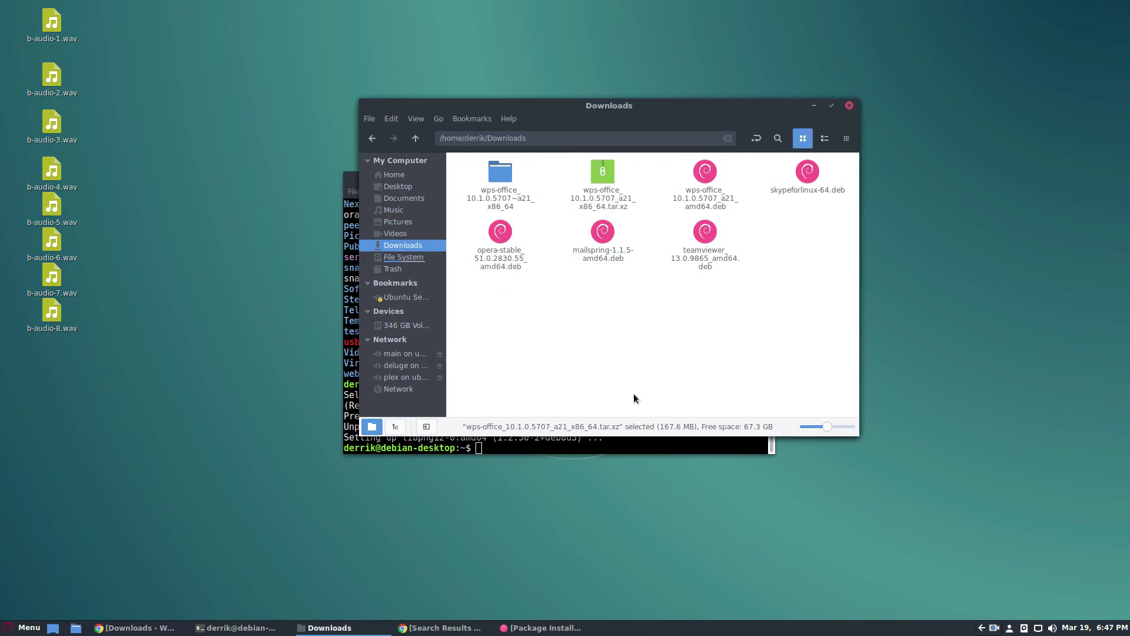
Step: Open the wps-office_10.1.0.5707~a21_x86_64 folder and select its full path in the location bar
double_click(500, 177)
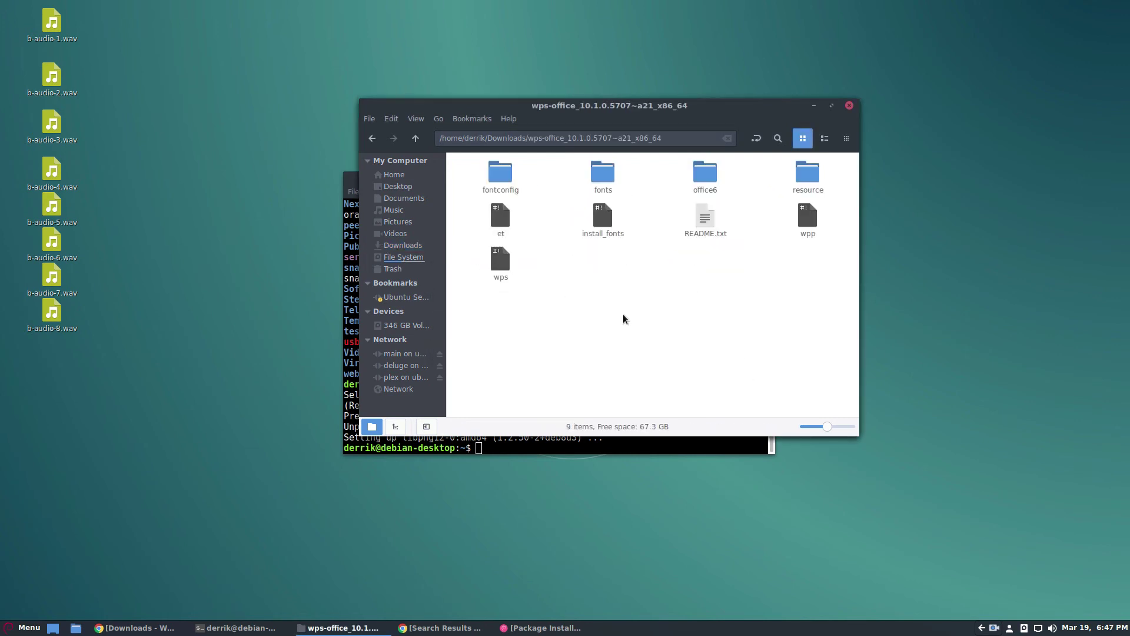
right_click(534, 282)
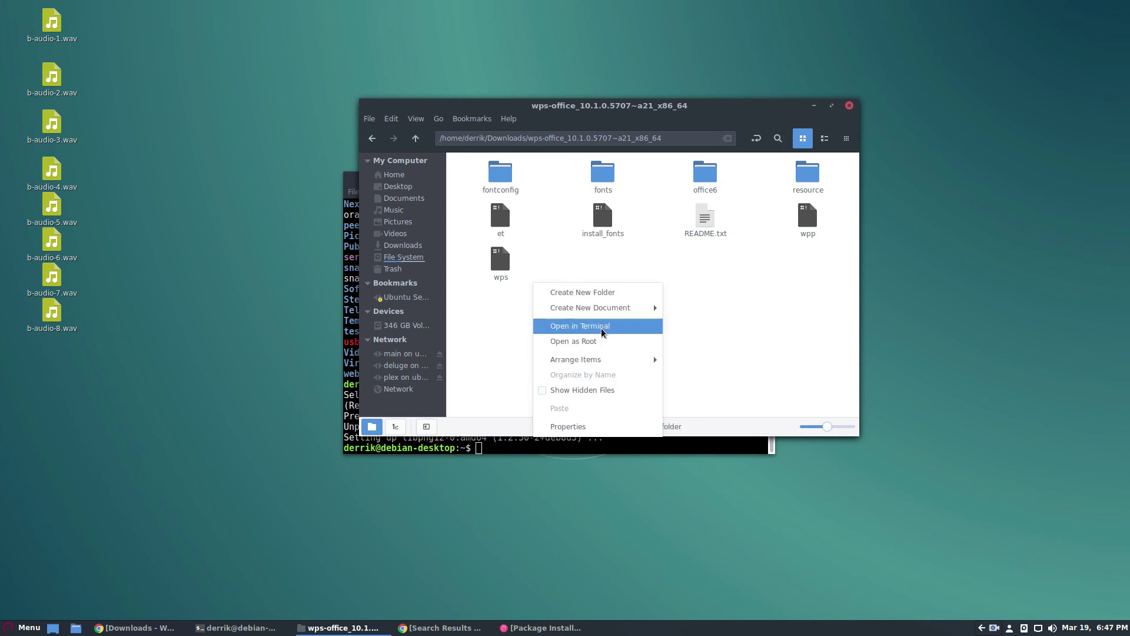
click(755, 301)
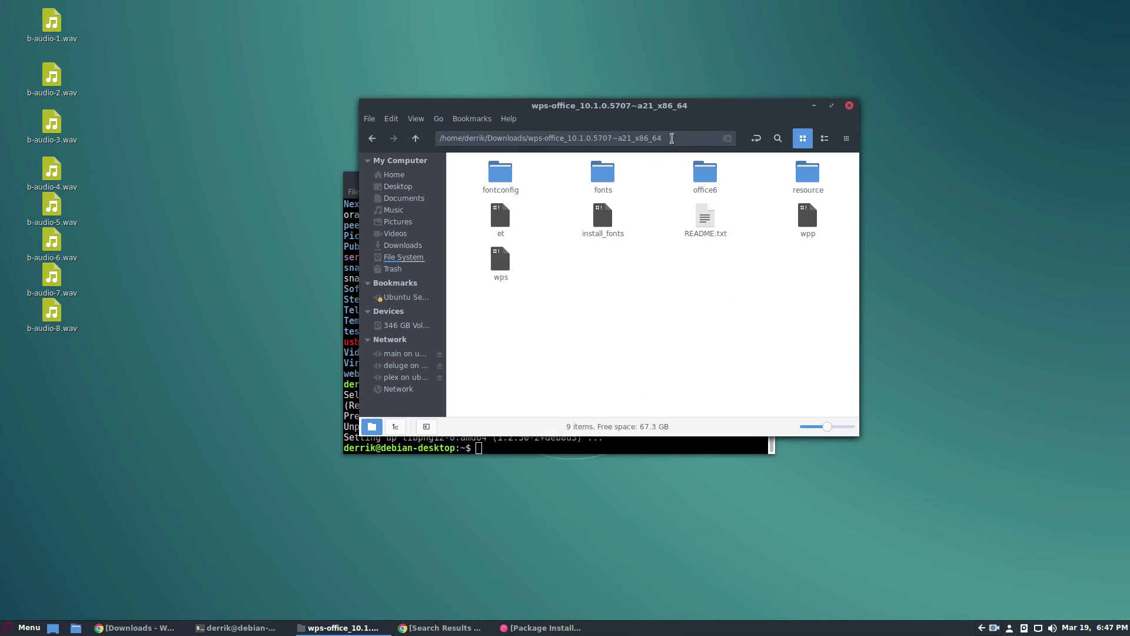
drag(672, 137, 430, 135)
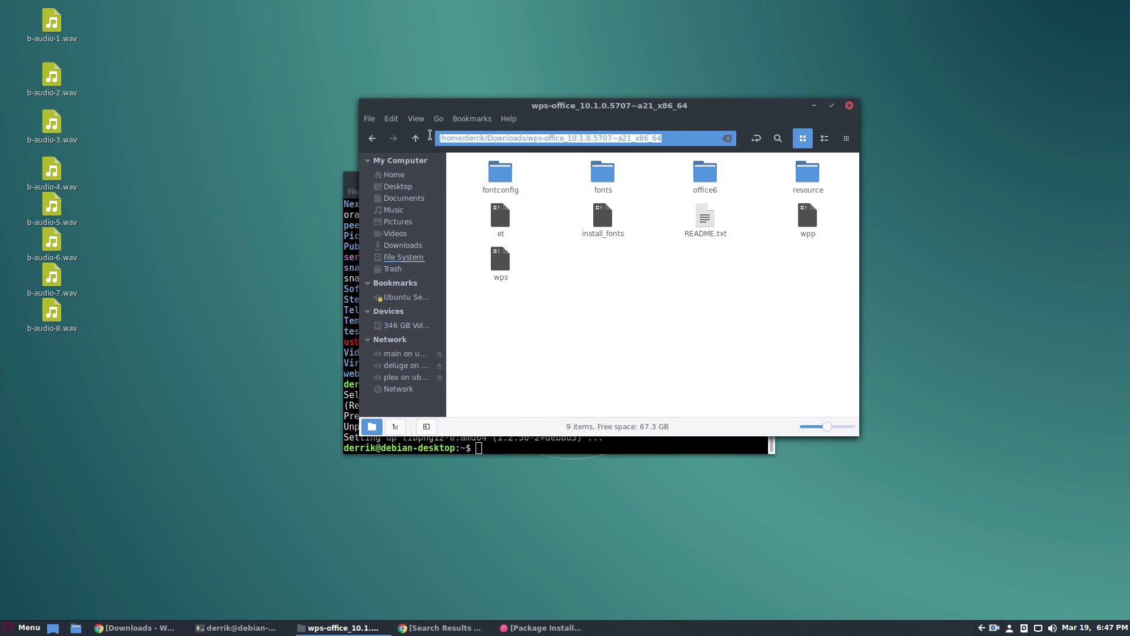
Step: Copy the folder path and cd into it in the terminal
right_click(489, 138)
click(518, 168)
click(540, 448)
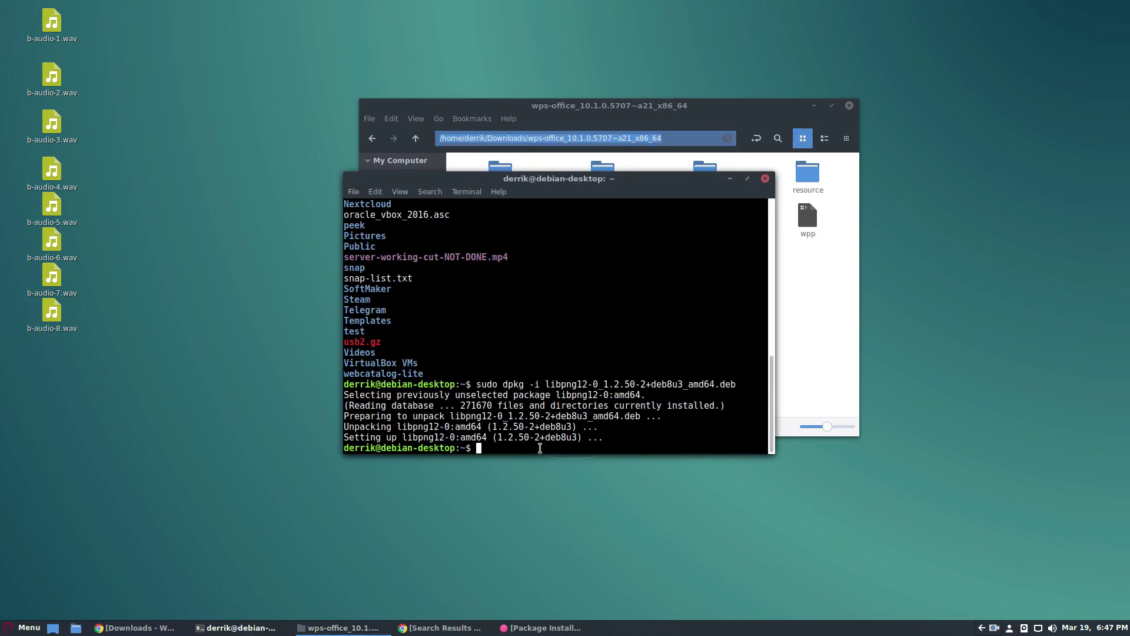
text(cd)
key(ctrl+shift+v)
key(Return)
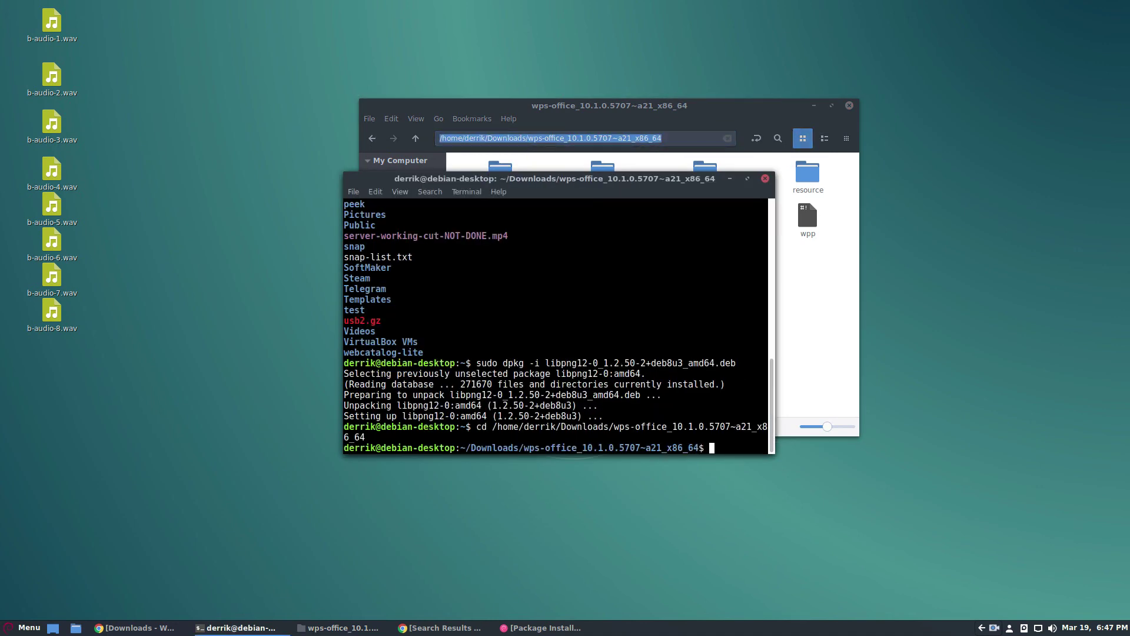
Step: List the directory with ls and pick out install_fonts in the output
text(ls)
key(Return)
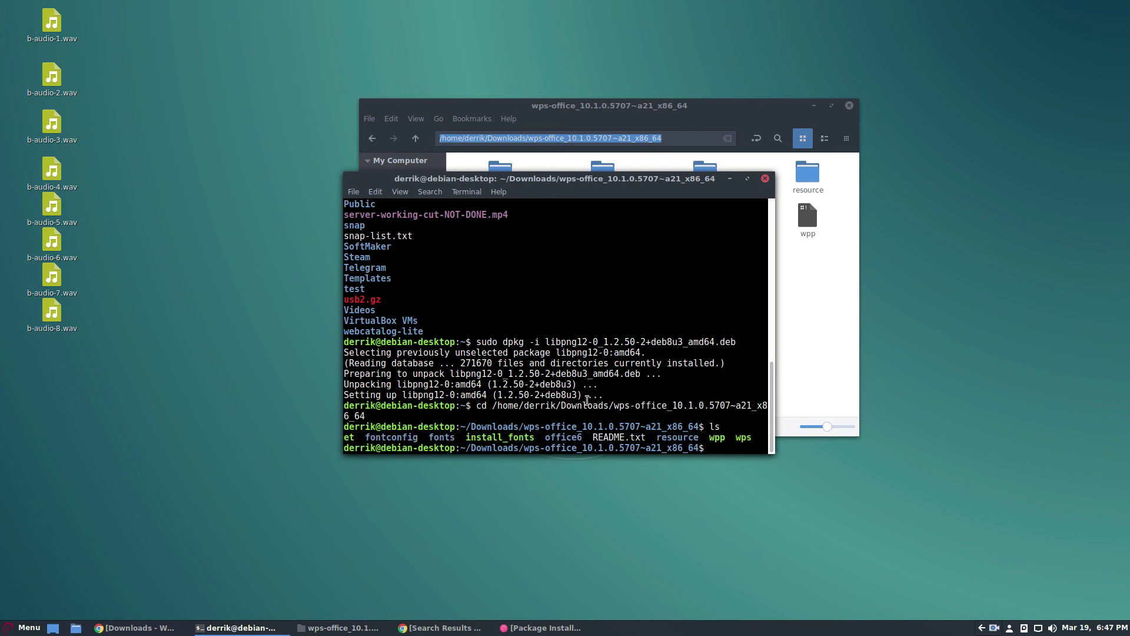
drag(538, 438, 465, 439)
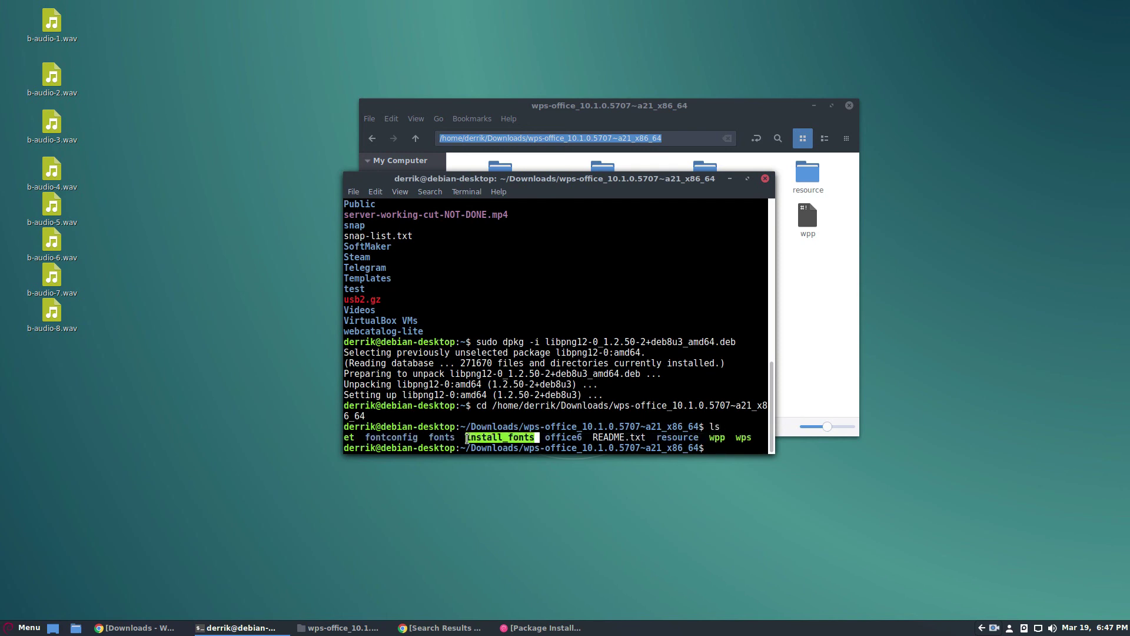
click(593, 434)
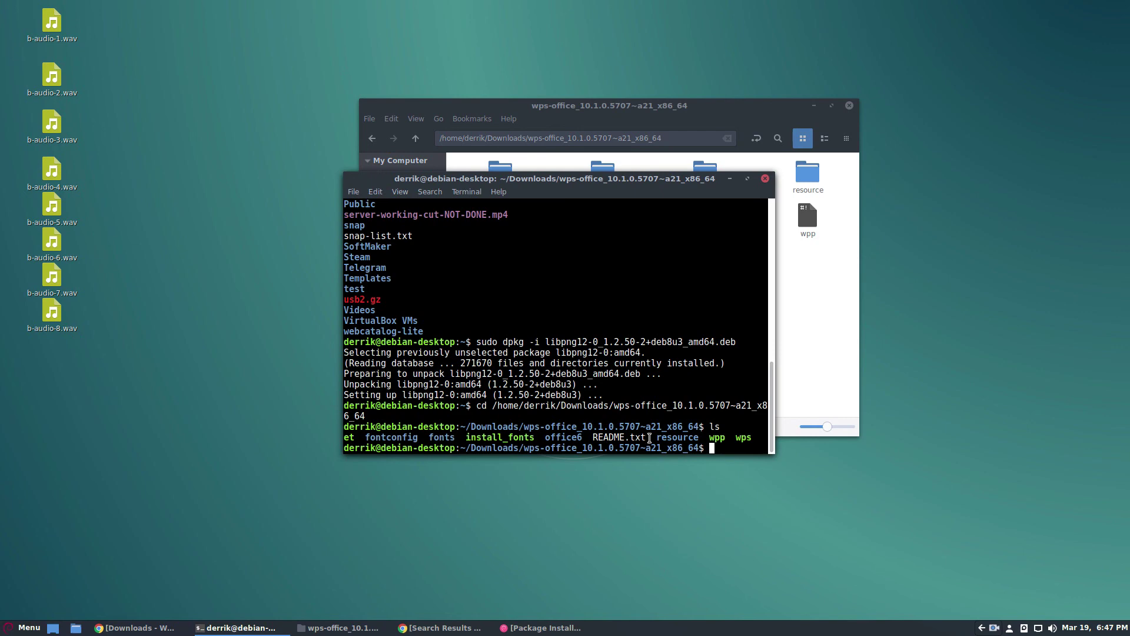
Step: Open README.txt in Text Editor and read the launch commands for ./wps, ./wpp and ./et
click(807, 340)
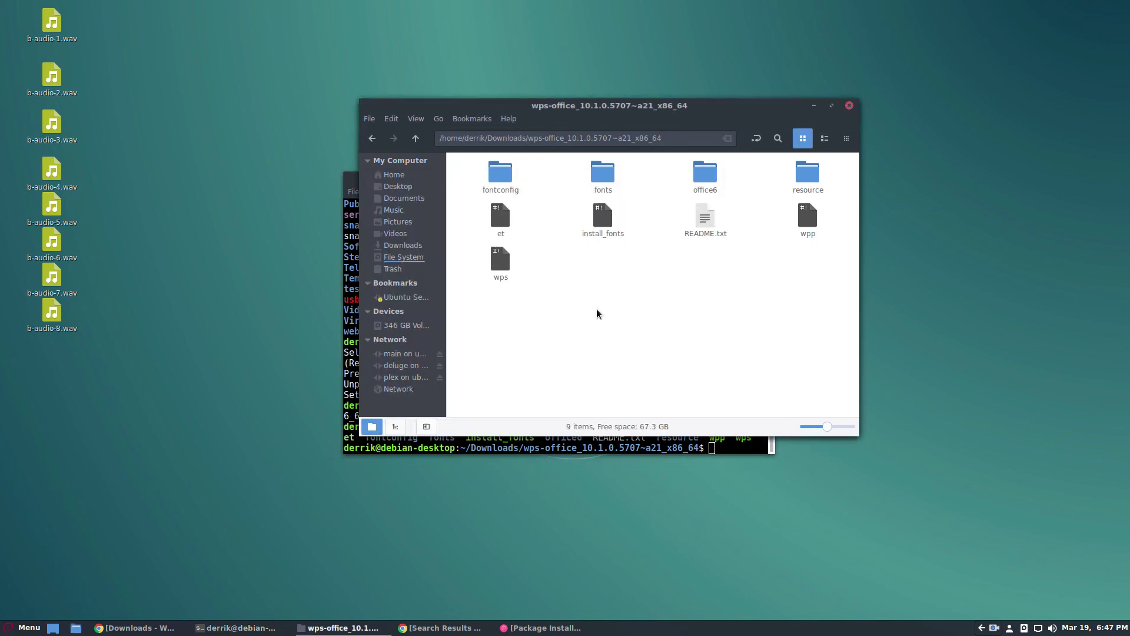
right_click(707, 216)
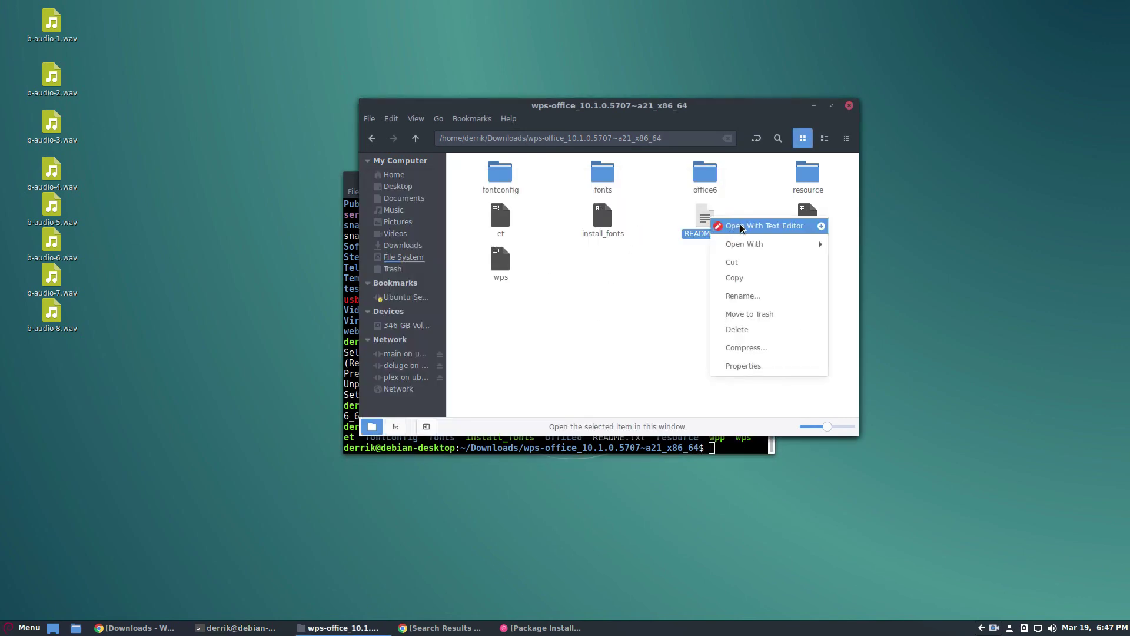
click(733, 226)
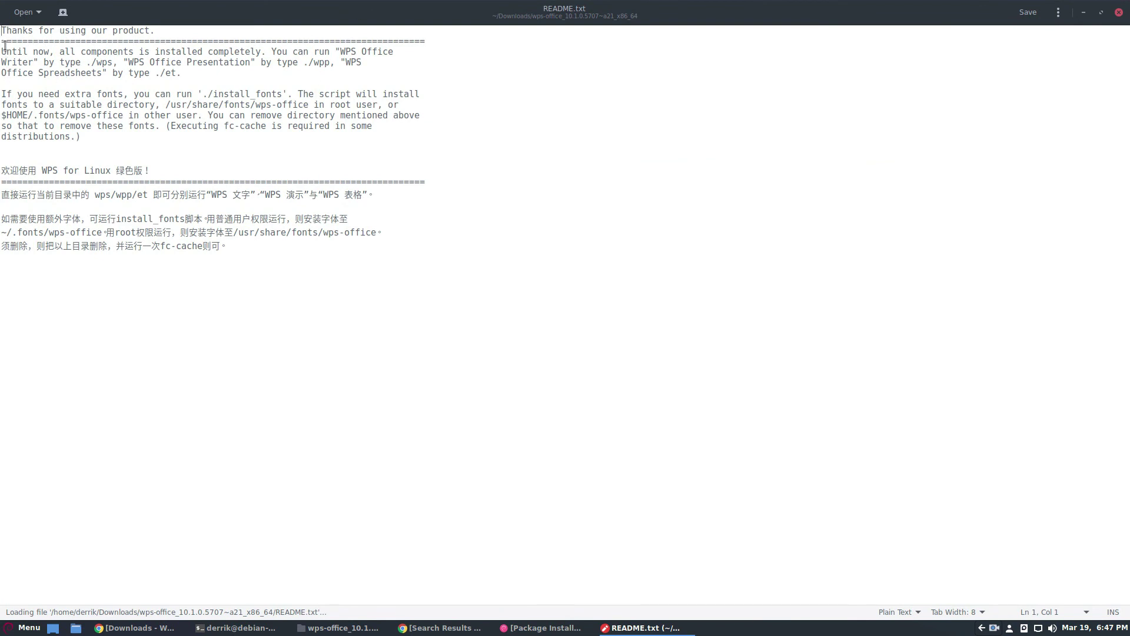
drag(5, 46, 262, 70)
click(233, 87)
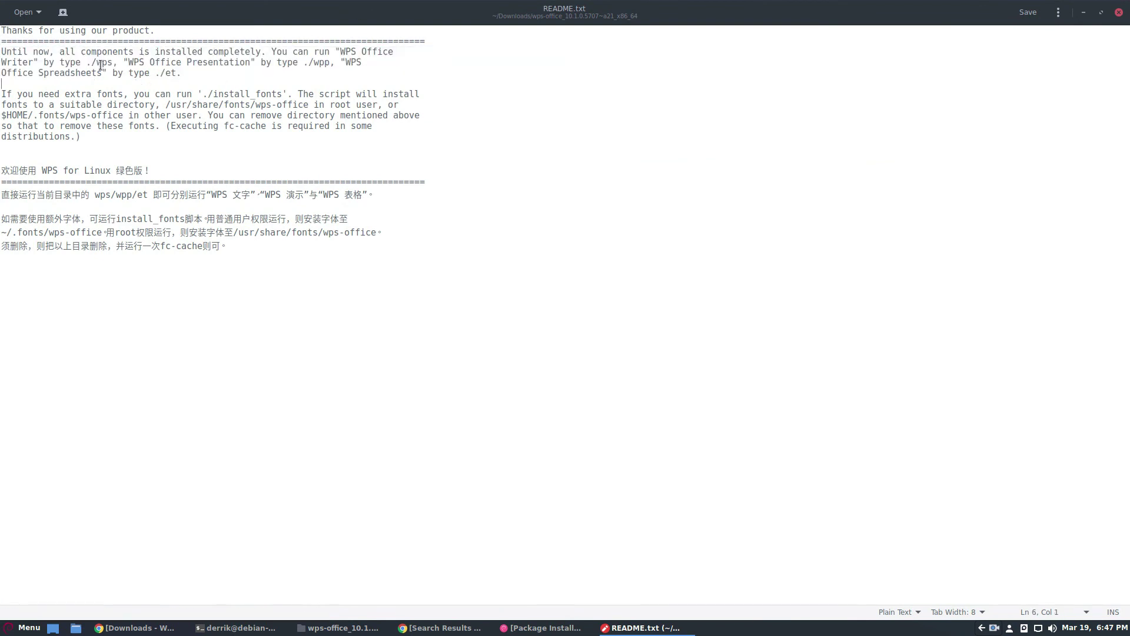
drag(101, 64, 318, 88)
click(317, 91)
Step: Minimize the README editor, the Nemo window and the terminal
click(1084, 12)
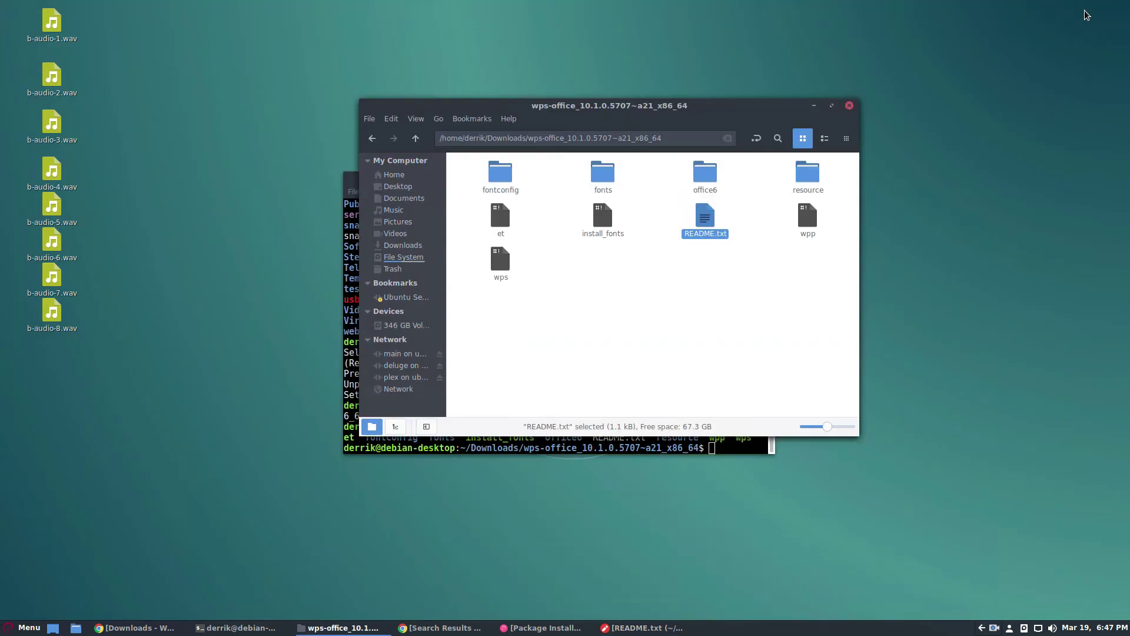
click(815, 105)
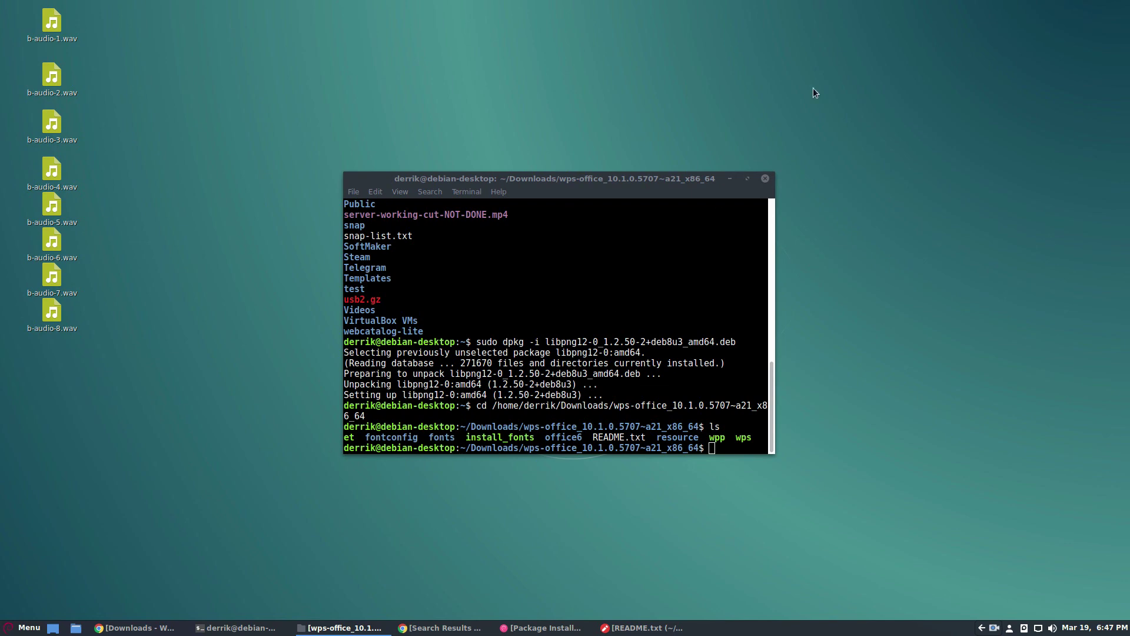
click(731, 177)
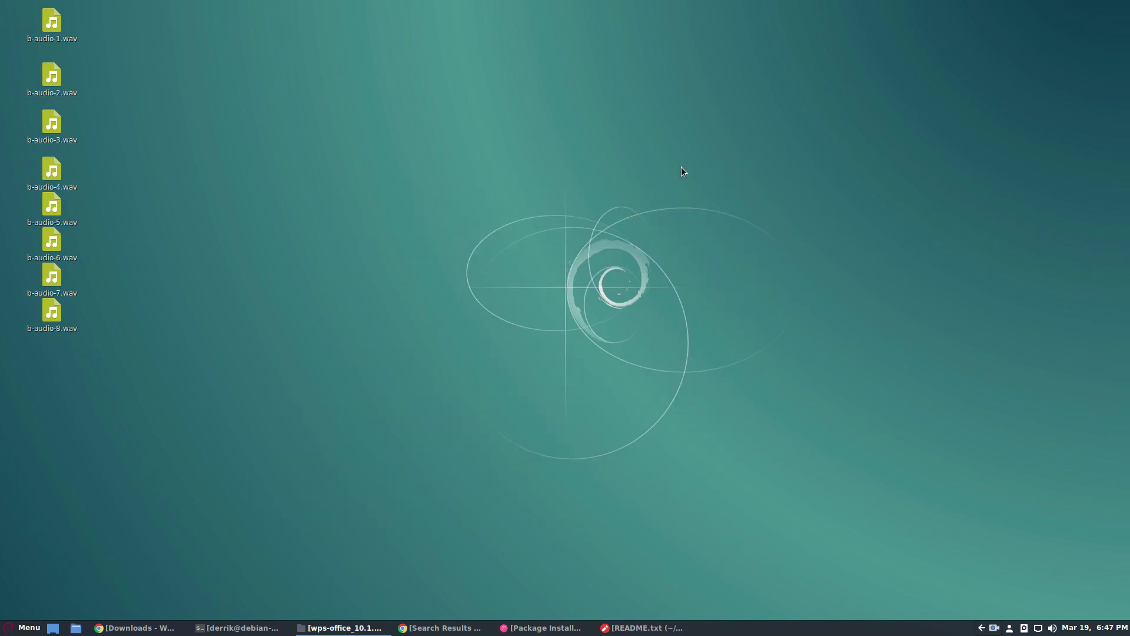